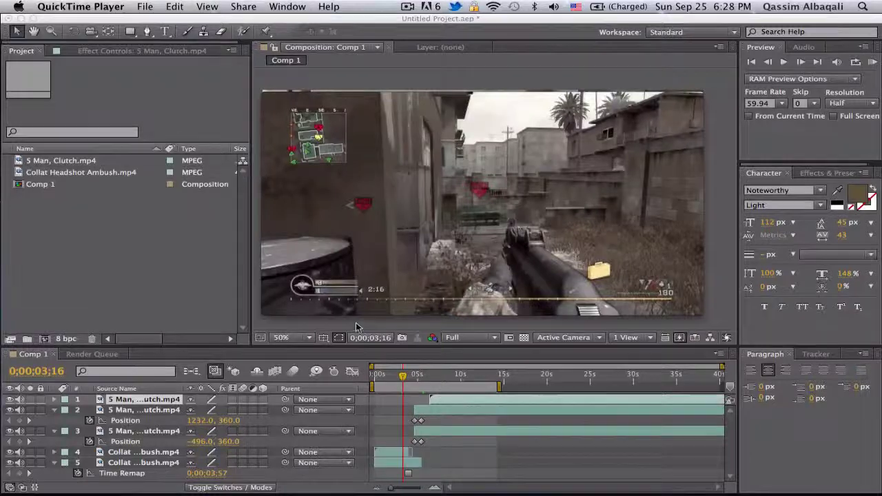
- Replay the rendered Comp 1 movie from 00:00 in QuickTime, then pause it
key("space")
left_click(385, 302)
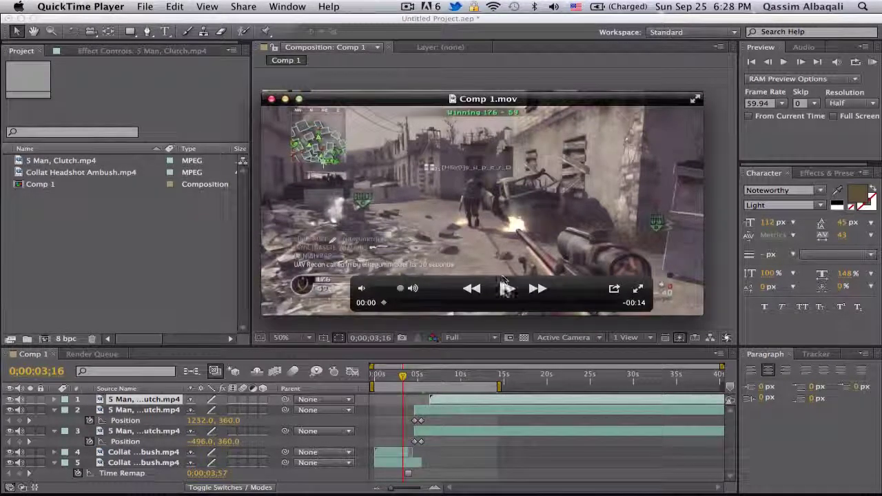
left_click(506, 289)
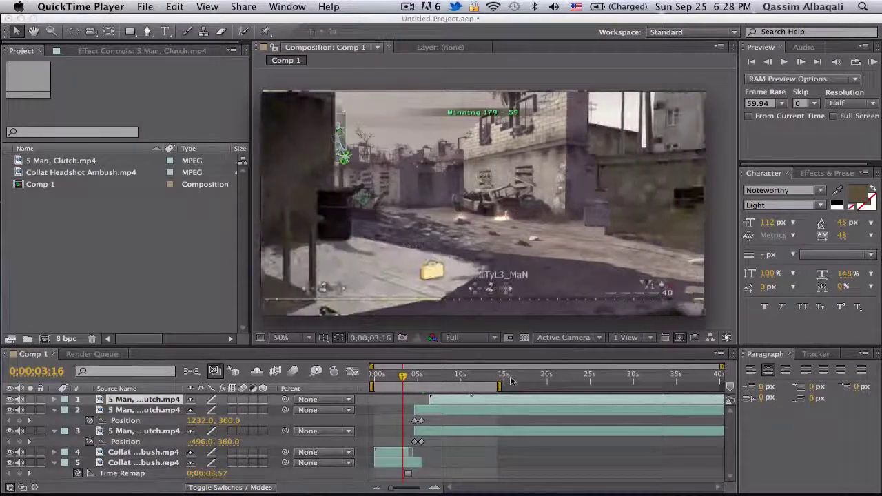
mouse_move(521, 241)
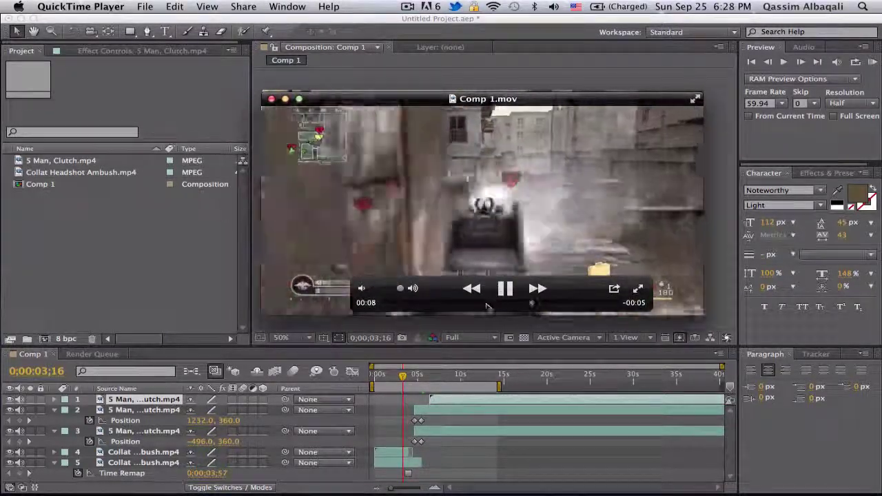
mouse_move(513, 303)
left_mouse_down()
mouse_move(455, 303)
mouse_move(486, 303)
left_mouse_up()
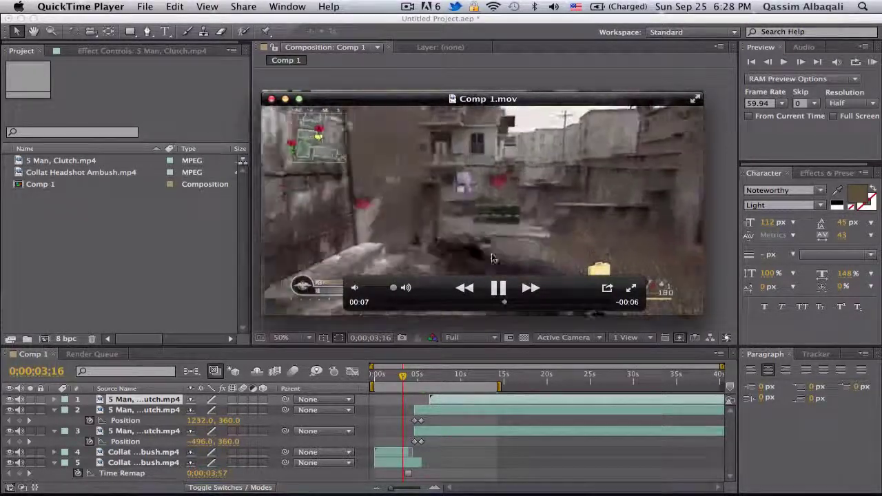
left_click(499, 290)
- Hide QuickTime and return to the Comp 1 project's file list in After Effects
key("super+q")
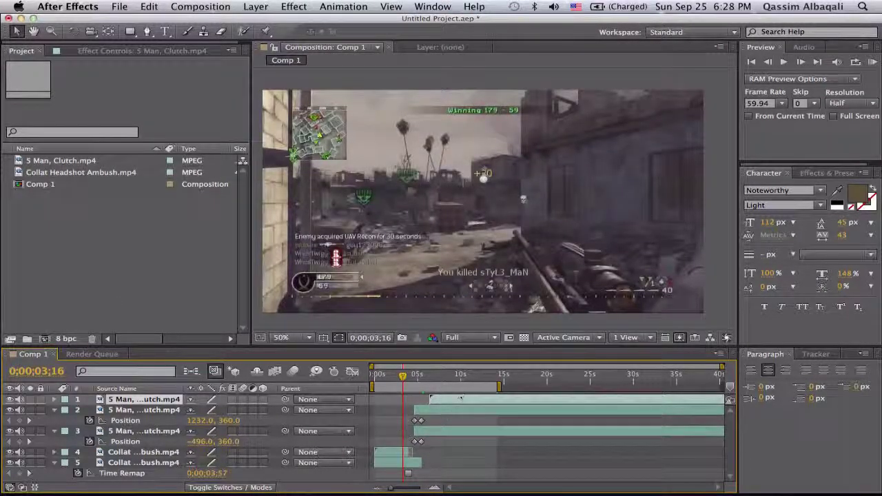
mouse_move(141, 462)
left_mouse_down()
mouse_move(172, 409)
mouse_move(380, 412)
left_mouse_up()
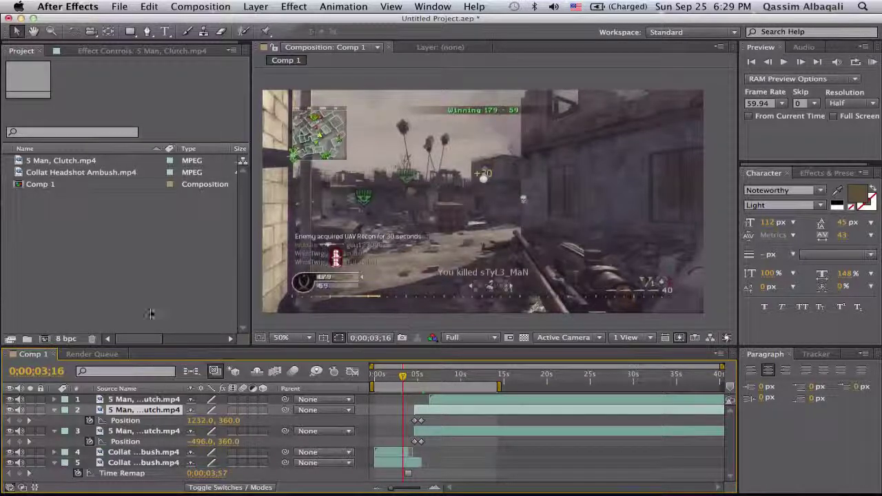
left_click(94, 171)
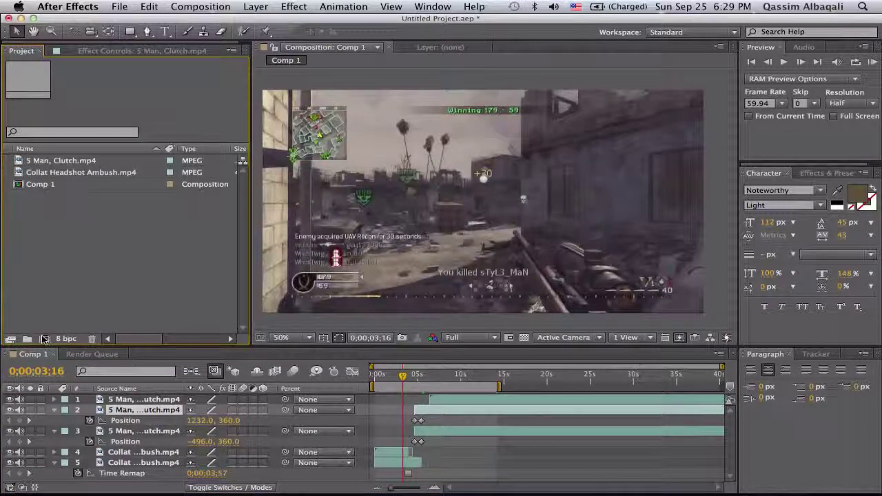
- Create Comp 2 at 1280×720, 59.94 fps with a 0;00;40;00 duration
key("super+n")
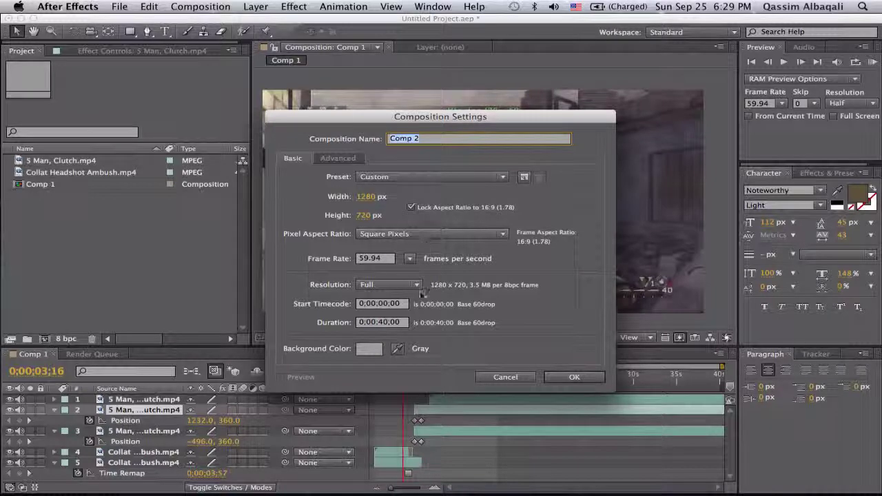
left_click(380, 322)
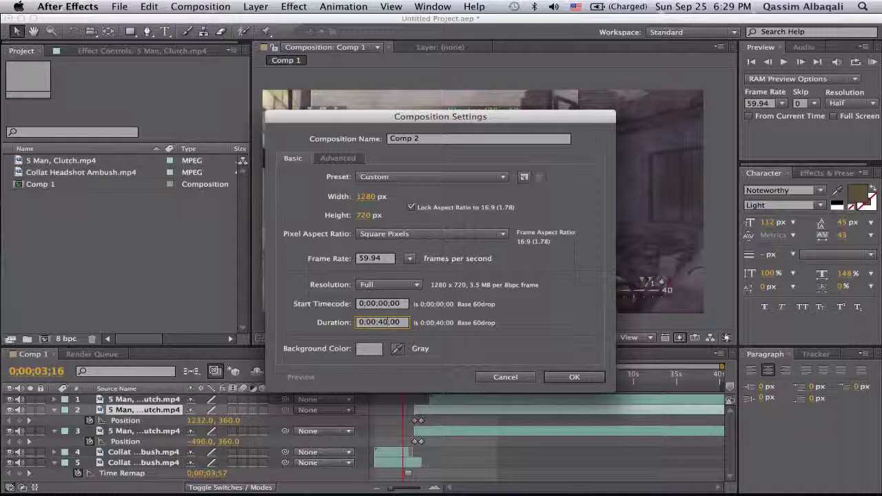
key("Return")
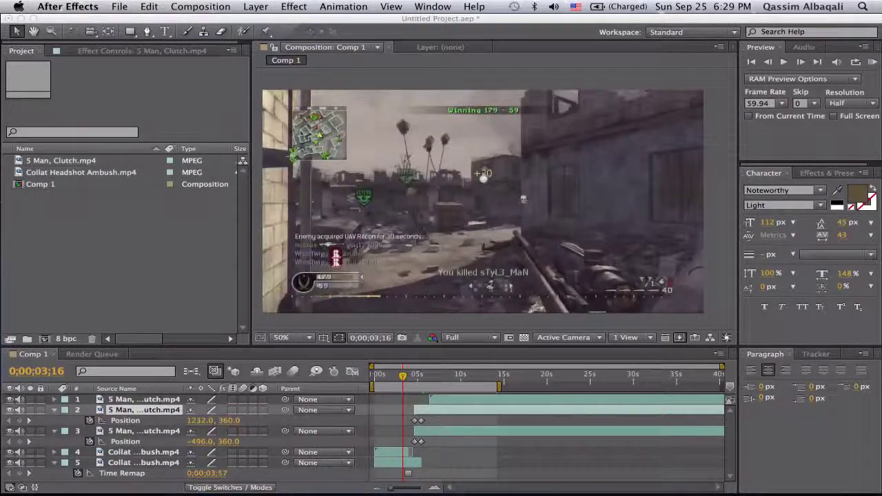
left_click(92, 262)
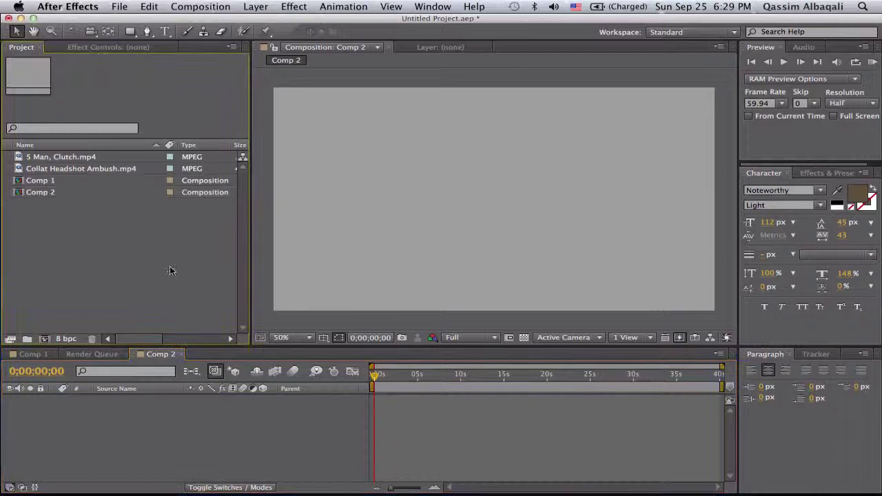
- Add Collat Headshot Ambush.mp4 to Comp 2 and duplicate it into two stacked layers
left_click(96, 168)
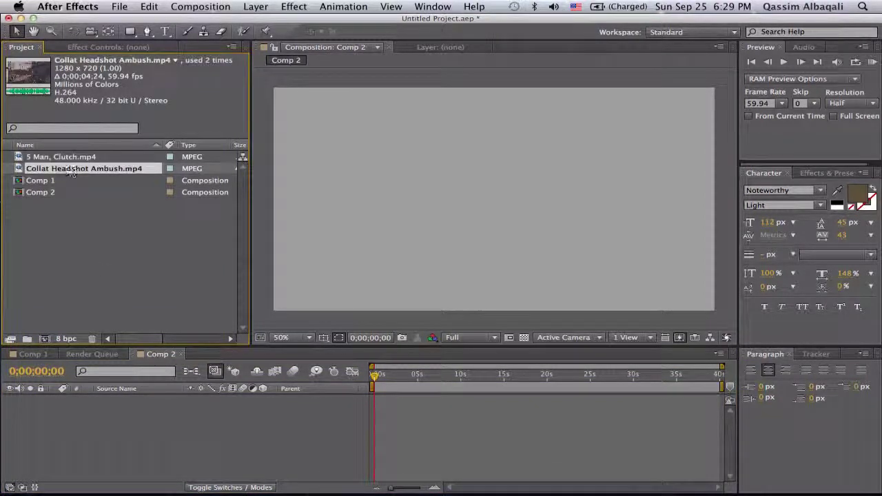
left_click_drag(64, 171, 52, 424)
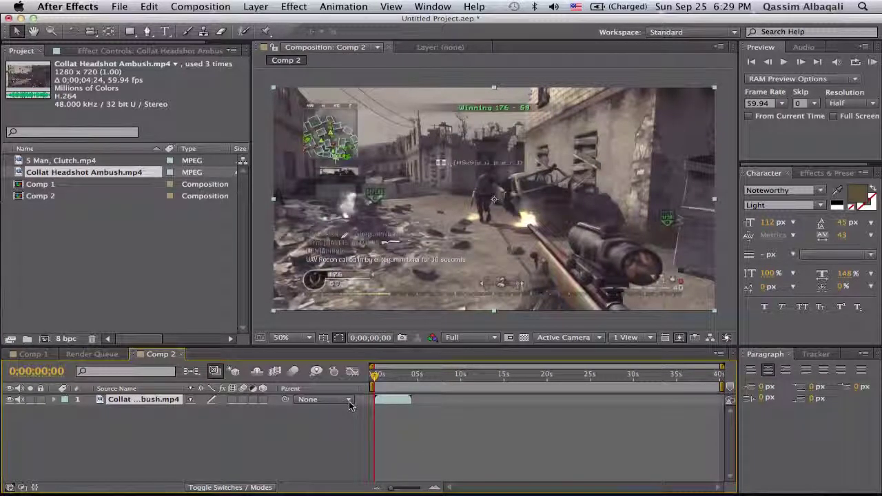
key("super+d")
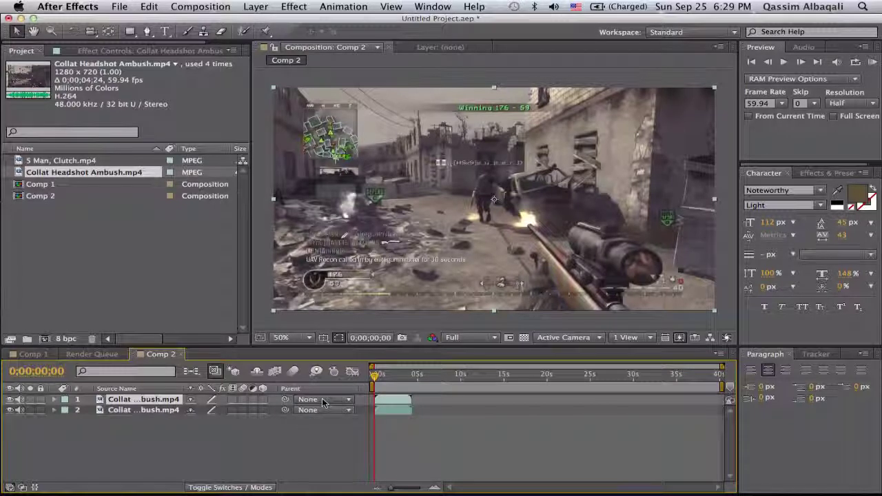
left_click(202, 411)
left_click(169, 404, "shift")
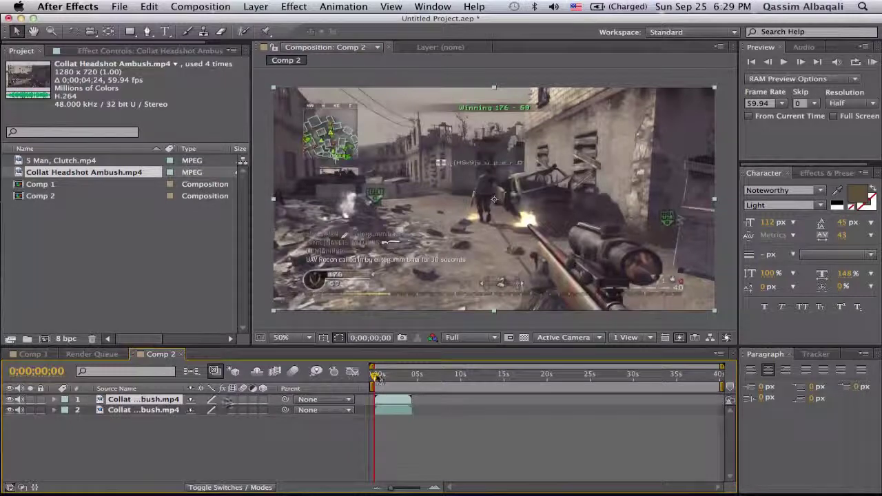
mouse_move(375, 376)
left_mouse_down()
mouse_move(404, 389)
mouse_move(407, 379)
left_mouse_up()
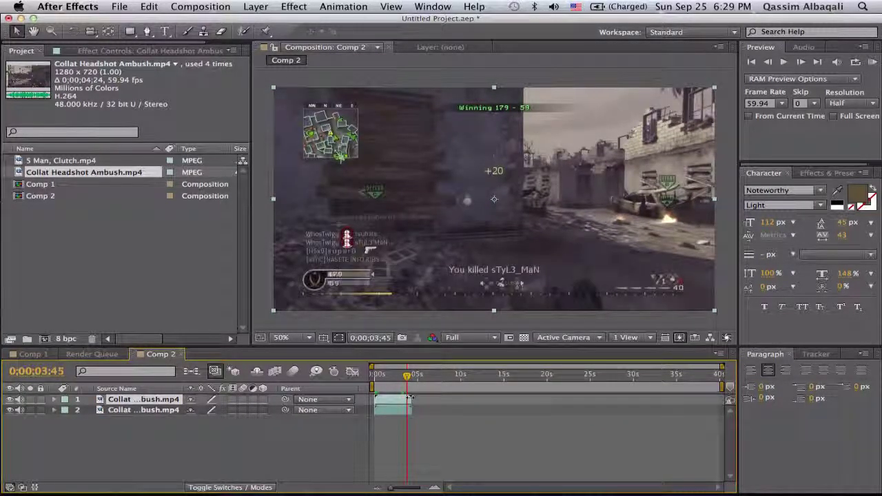
left_click(33, 353)
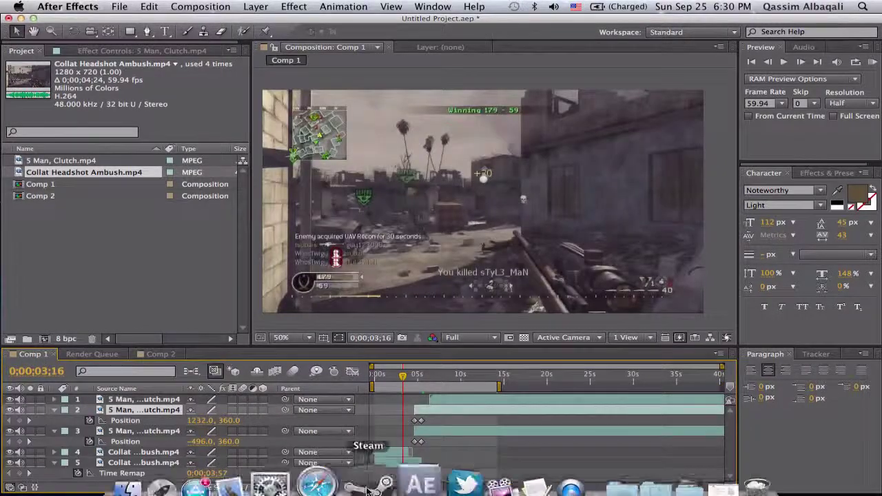
- Rewatch the opening of Comp 1.mov in QuickTime, then return to Comp 2
left_click(160, 353)
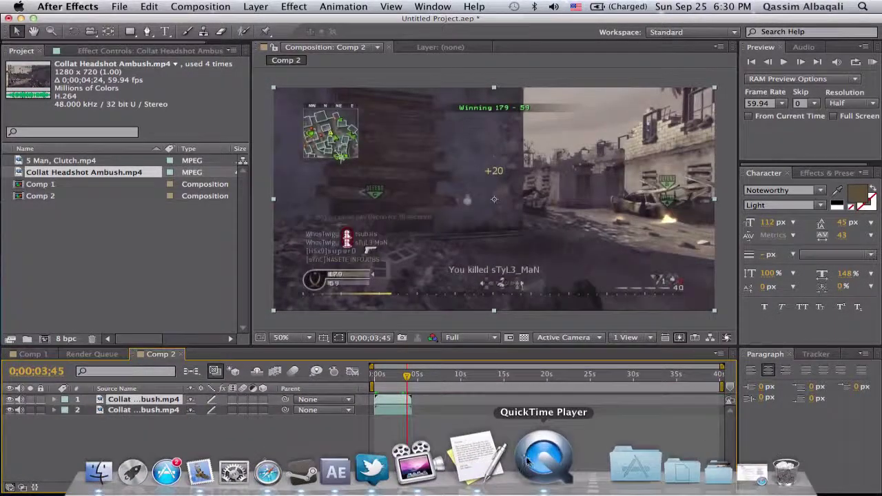
left_click(550, 465)
left_click(409, 306)
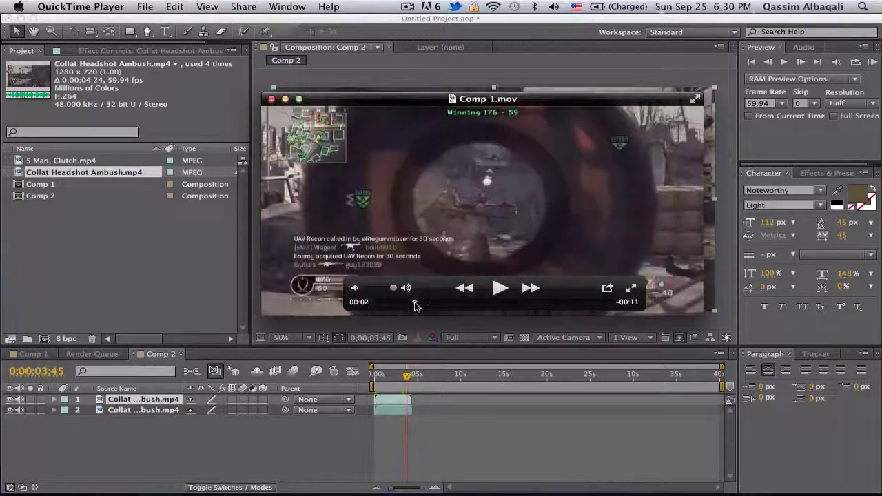
left_click(500, 288)
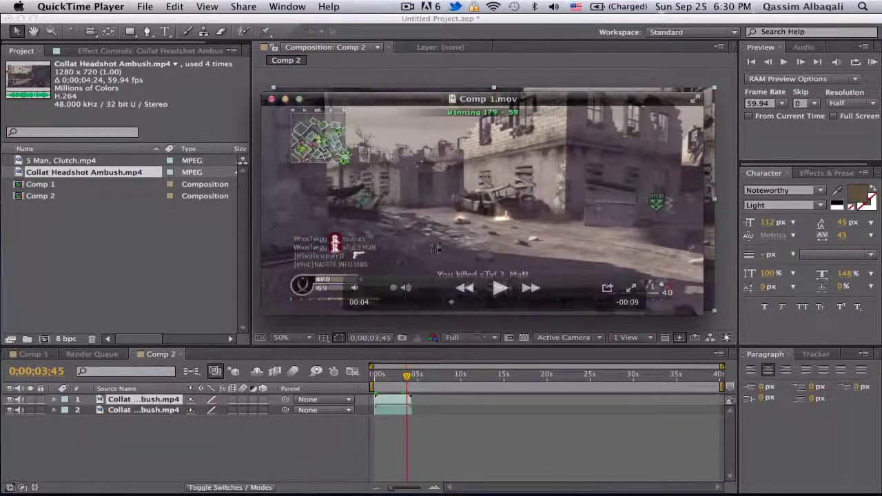
left_click(409, 377)
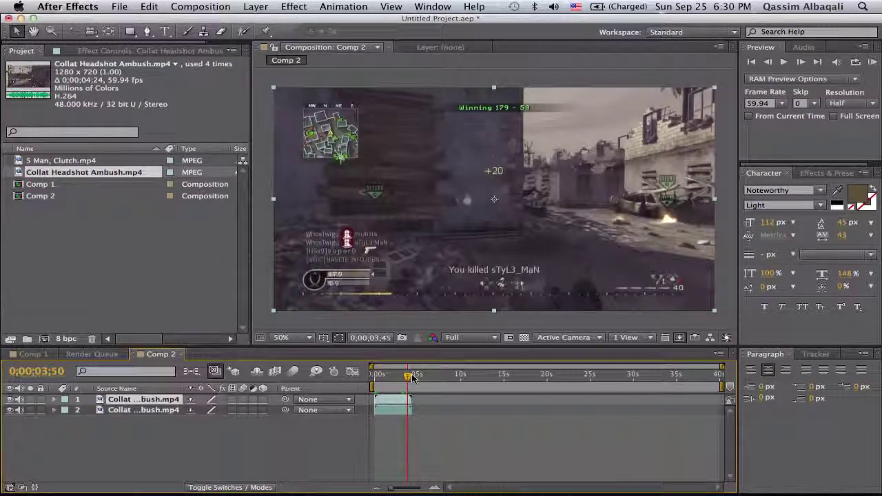
- Match both Collat layers' out-points and park the playhead near 0;00;04;09
left_click(434, 487)
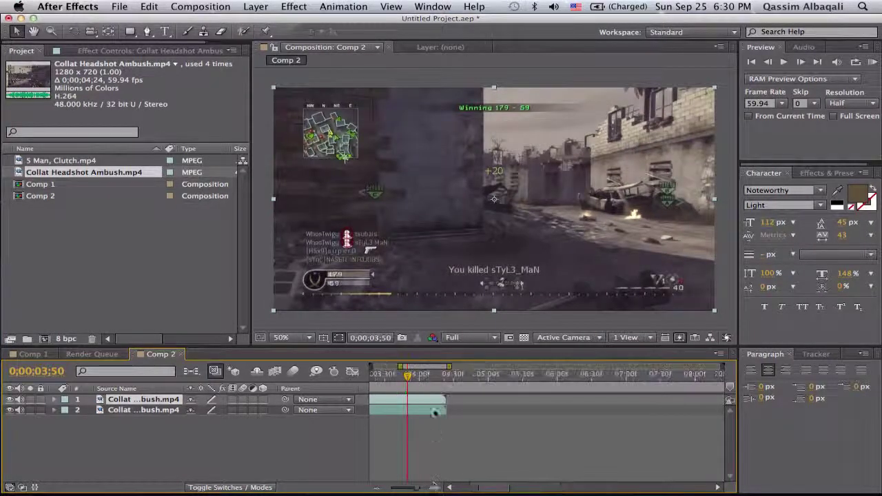
left_click_drag(408, 376, 429, 376)
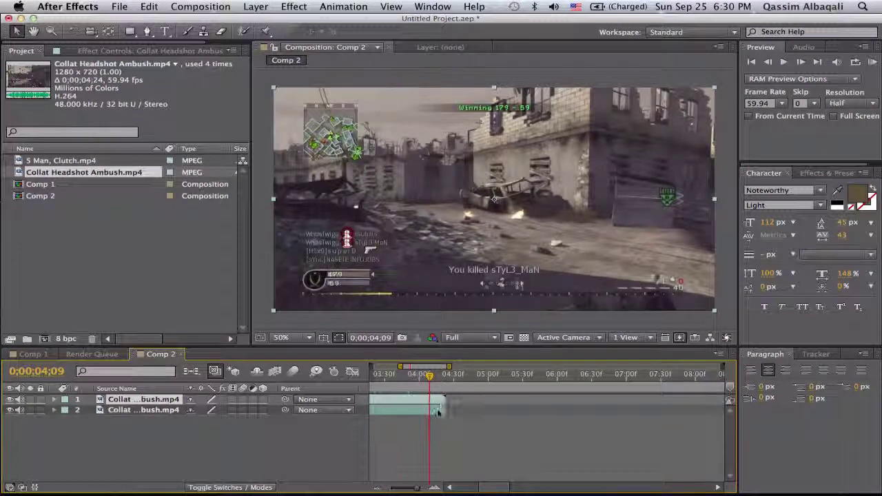
left_click_drag(437, 412, 446, 411)
left_click_drag(441, 399, 405, 400)
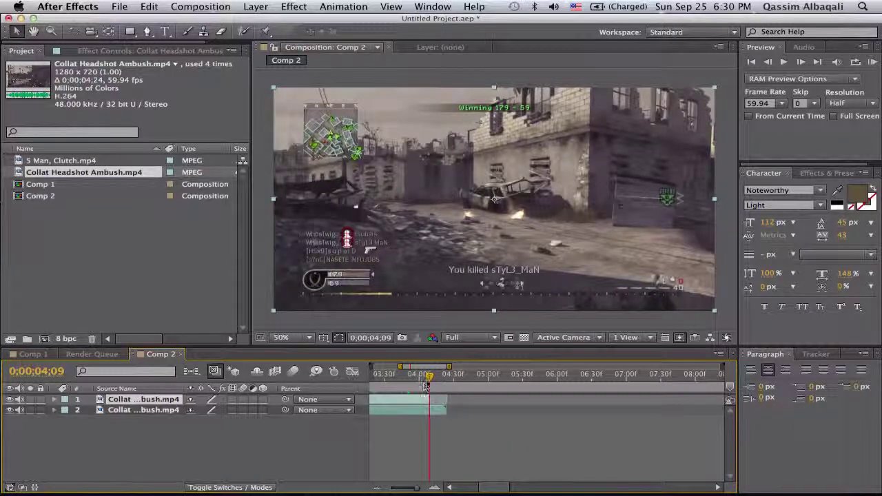
left_click(494, 402)
left_click(401, 412)
left_click(415, 403)
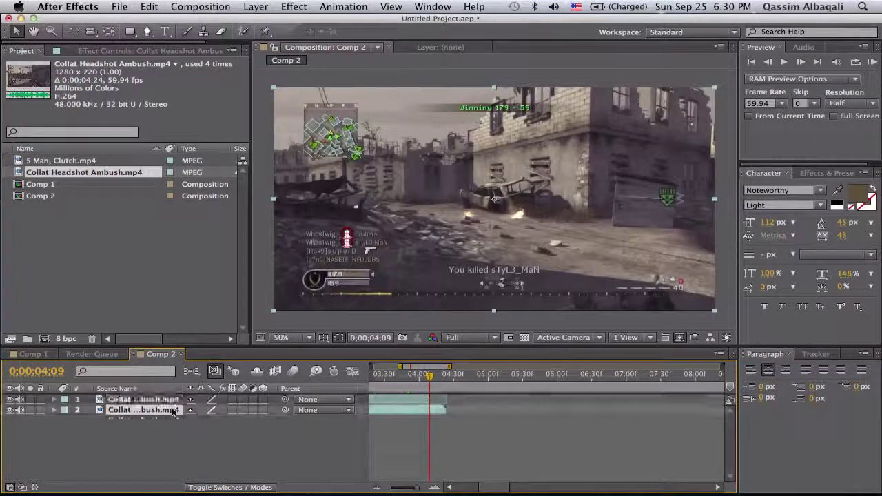
- Freeze the lower Collat layer at 0;00;04;09 and scrub around to confirm it holds
right_click(409, 404)
mouse_move(524, 185)
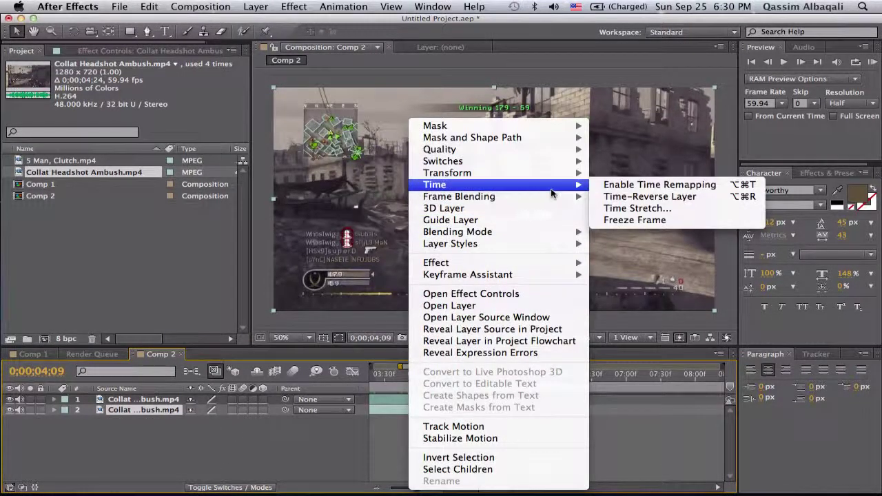
left_click(628, 221)
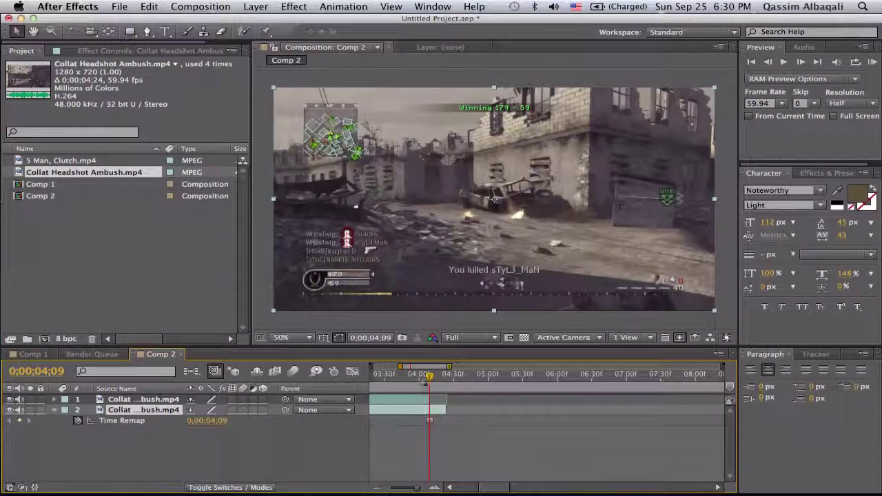
mouse_move(429, 376)
left_mouse_down()
mouse_move(396, 376)
mouse_move(432, 385)
left_mouse_up()
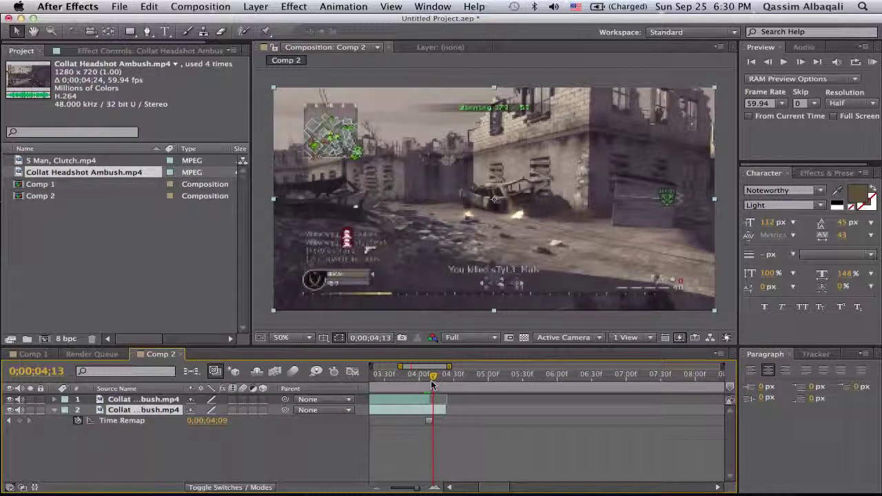
mouse_move(432, 385)
left_mouse_down()
mouse_move(437, 398)
mouse_move(437, 380)
left_mouse_up()
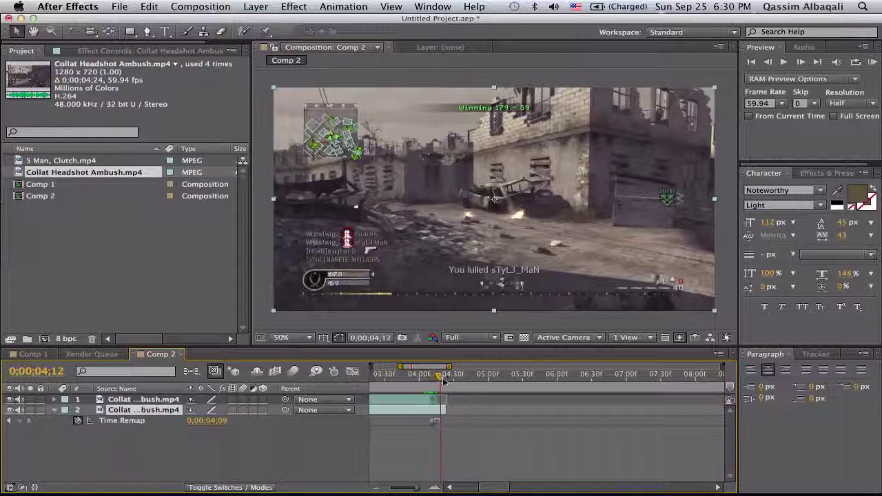
left_click(431, 486)
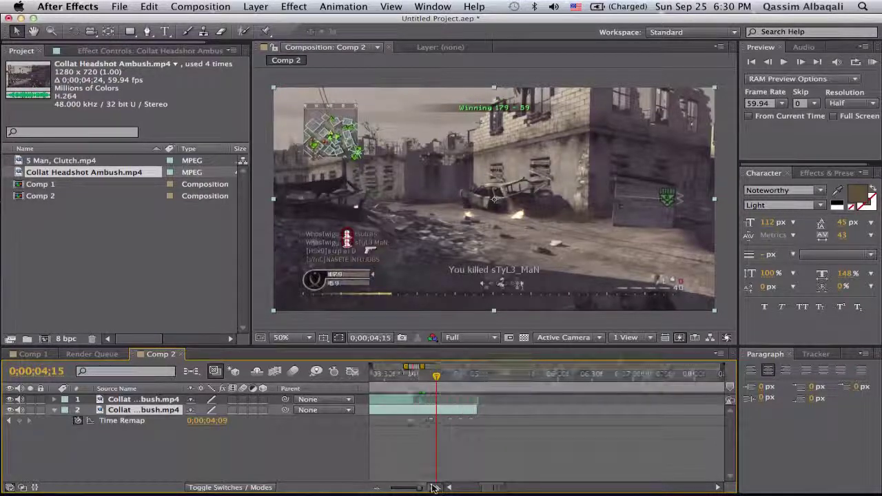
- Add 5 Man, Clutch.mp4 to Comp 2 and slide it to start near the freeze
left_click(66, 163)
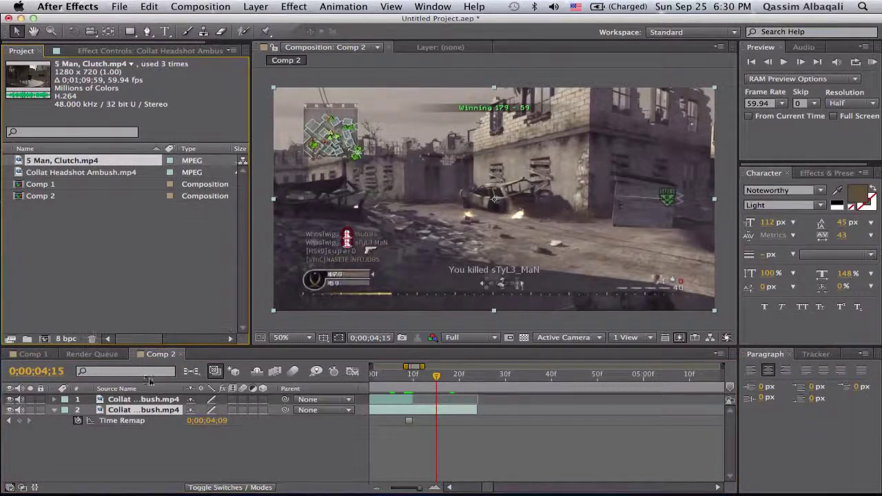
left_click_drag(150, 381, 207, 397)
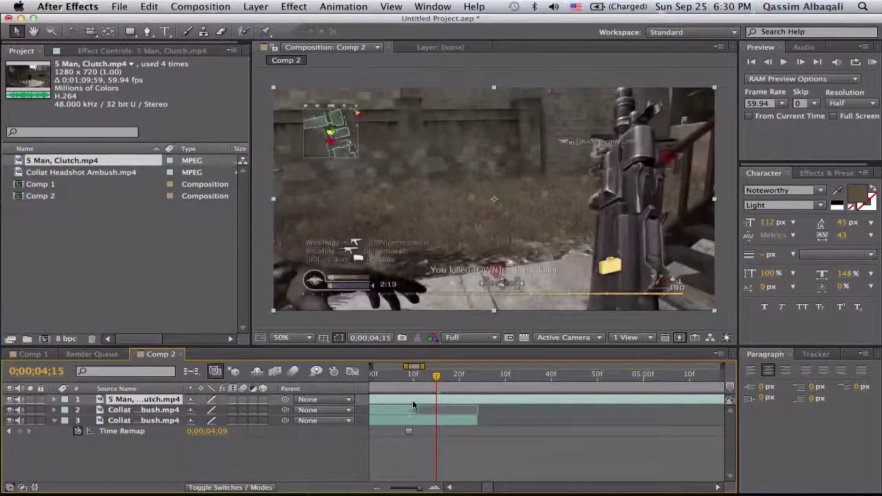
mouse_move(412, 404)
left_mouse_down()
mouse_move(578, 405)
mouse_move(403, 403)
left_mouse_up()
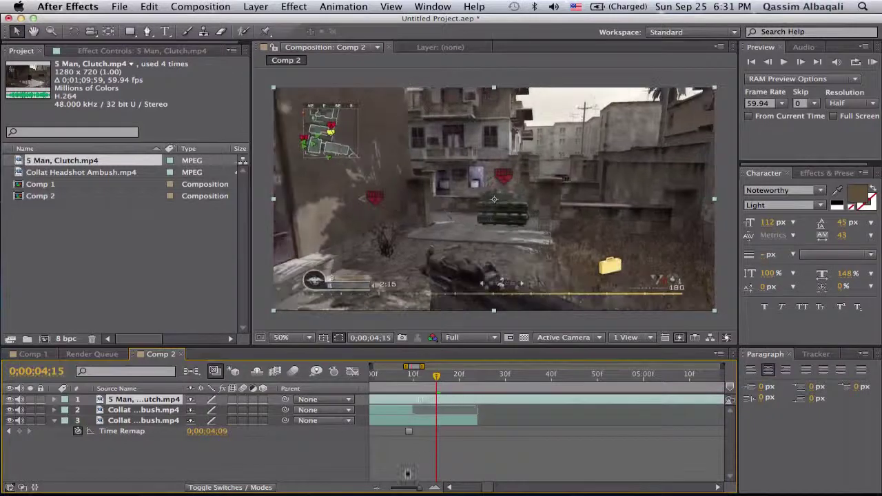
left_click(377, 487)
left_click_drag(390, 401, 470, 401)
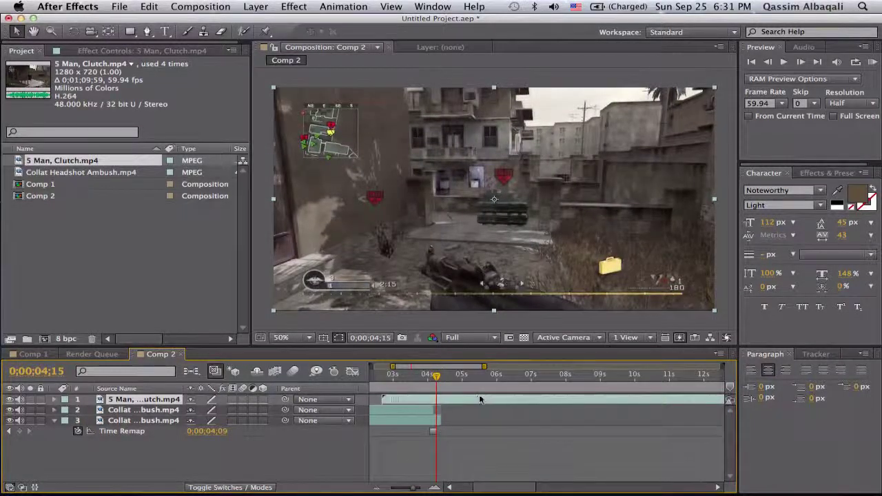
left_click(435, 487)
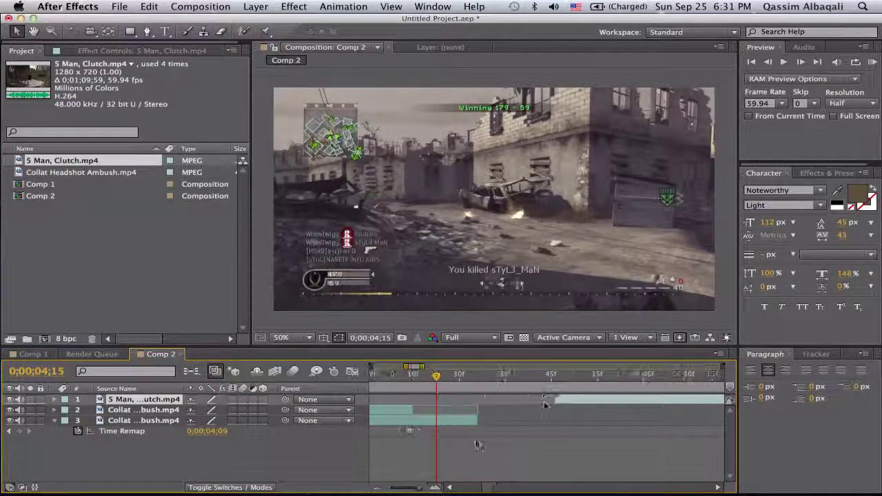
left_click_drag(571, 406, 487, 405)
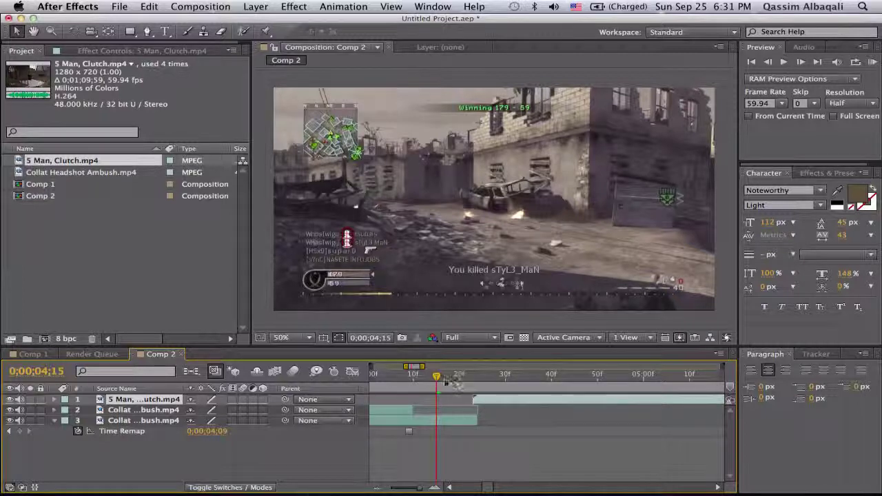
- Fine-tune the clip's start near 0;00;04;13 while previewing, then duplicate the layer
left_click_drag(438, 376, 474, 386)
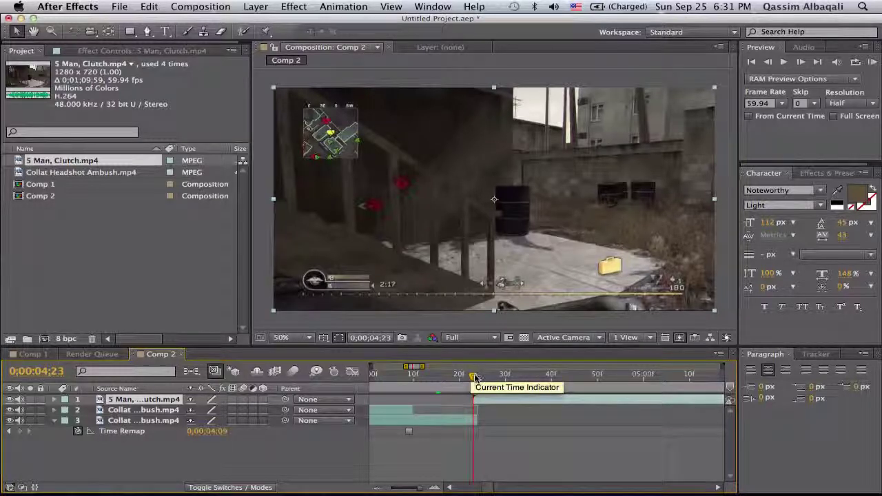
left_click_drag(475, 376, 620, 379)
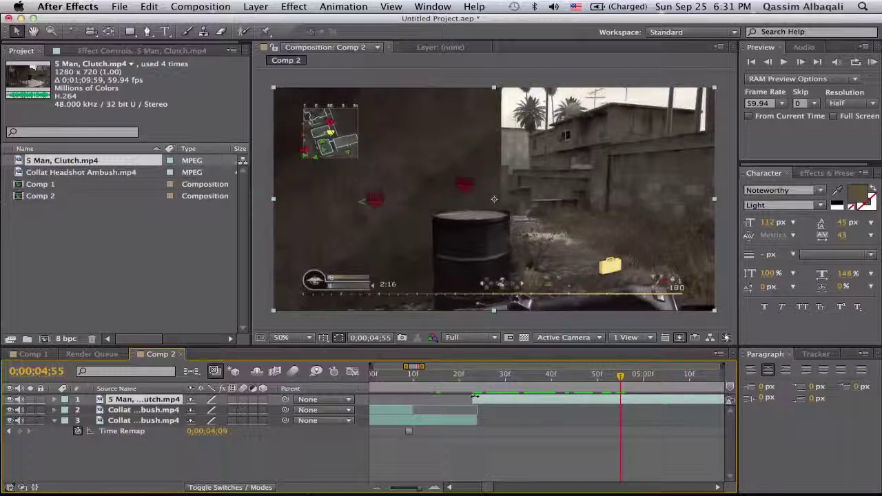
mouse_move(480, 400)
left_mouse_down()
mouse_move(513, 397)
mouse_move(481, 407)
left_mouse_up()
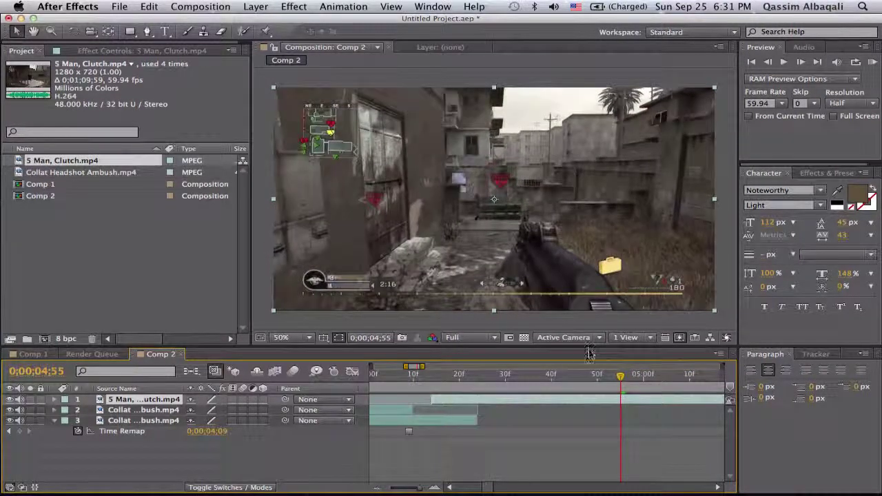
mouse_move(620, 376)
left_mouse_down()
mouse_move(426, 394)
mouse_move(478, 398)
mouse_move(444, 397)
left_mouse_up()
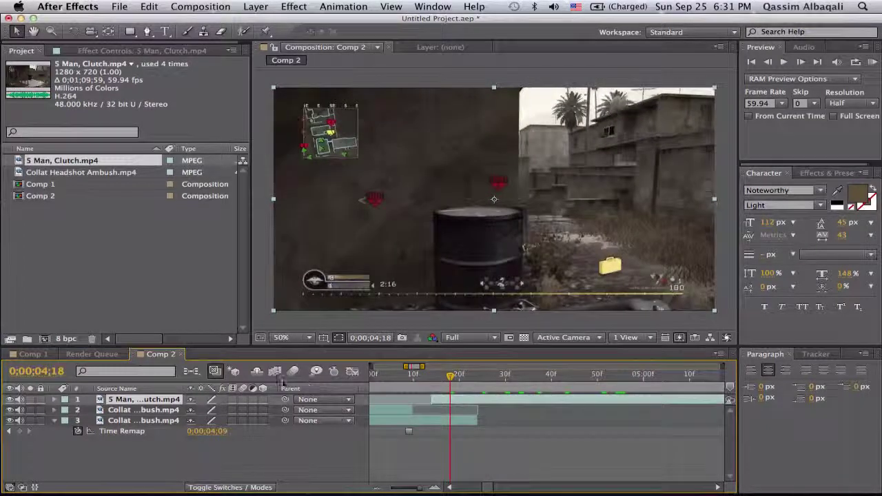
key("super+d")
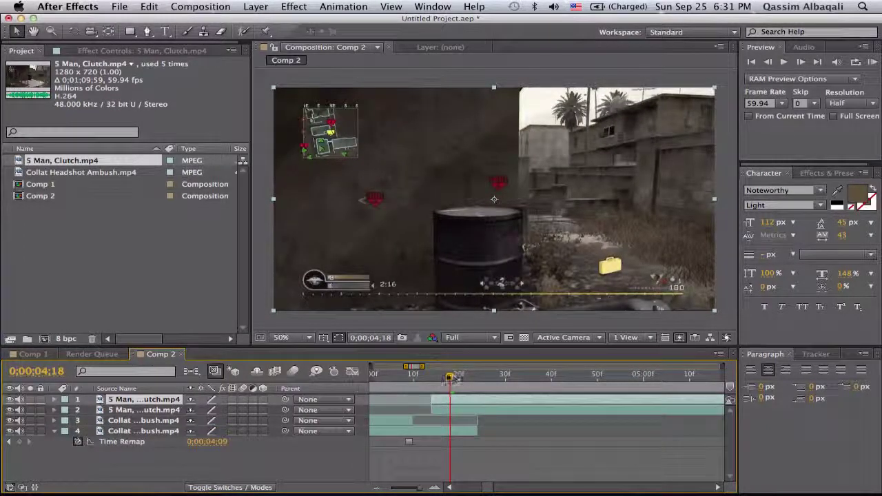
left_click_drag(449, 377, 431, 381)
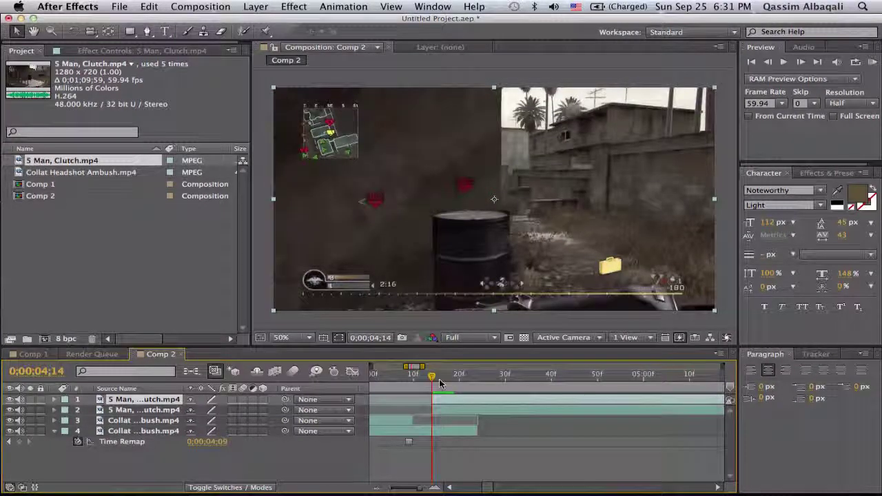
key("super+d")
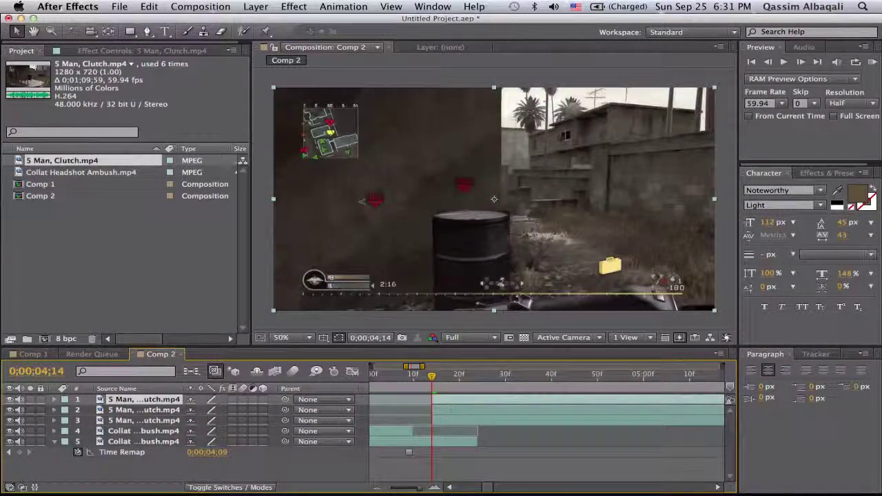
left_click(166, 422)
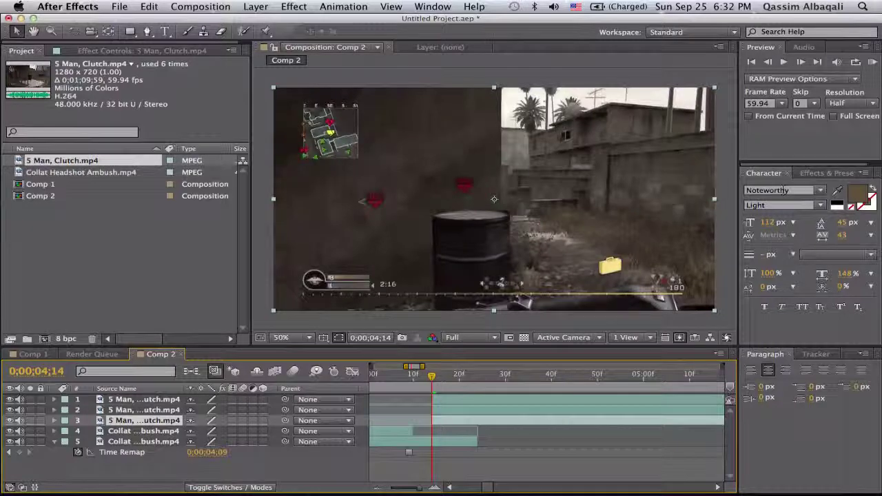
left_click(474, 405)
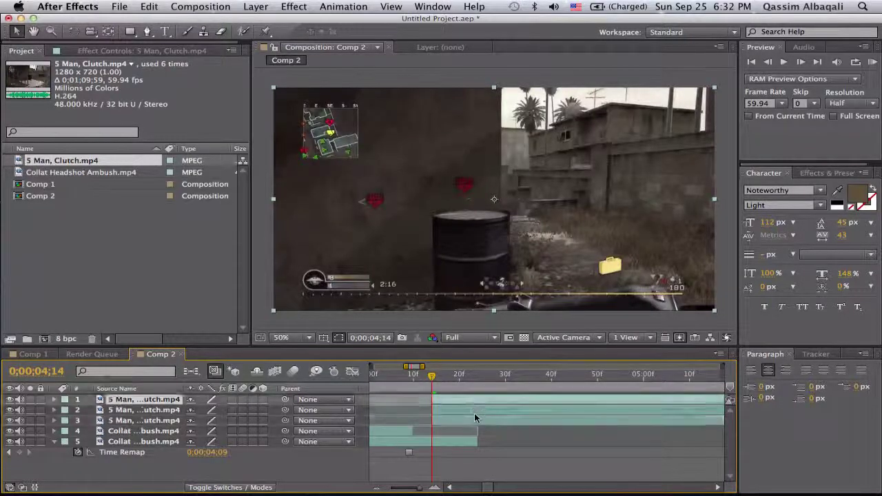
left_click(474, 412)
left_click(474, 420)
left_click(472, 410)
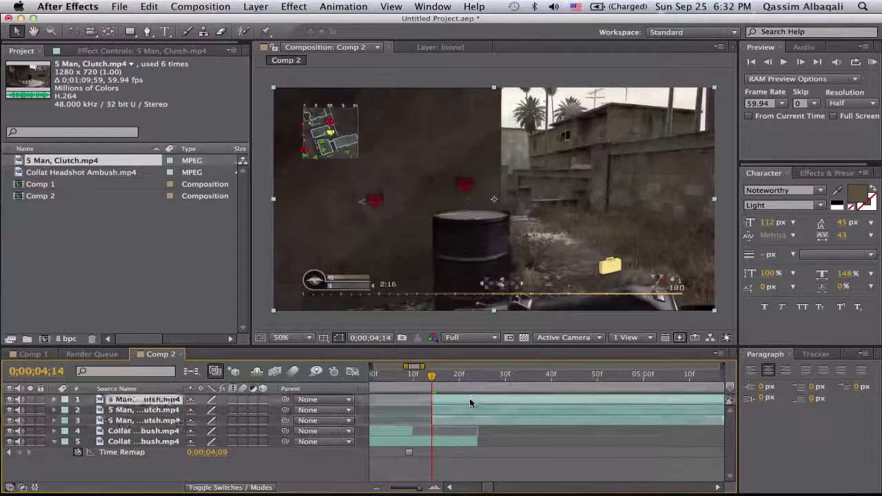
left_click(469, 399)
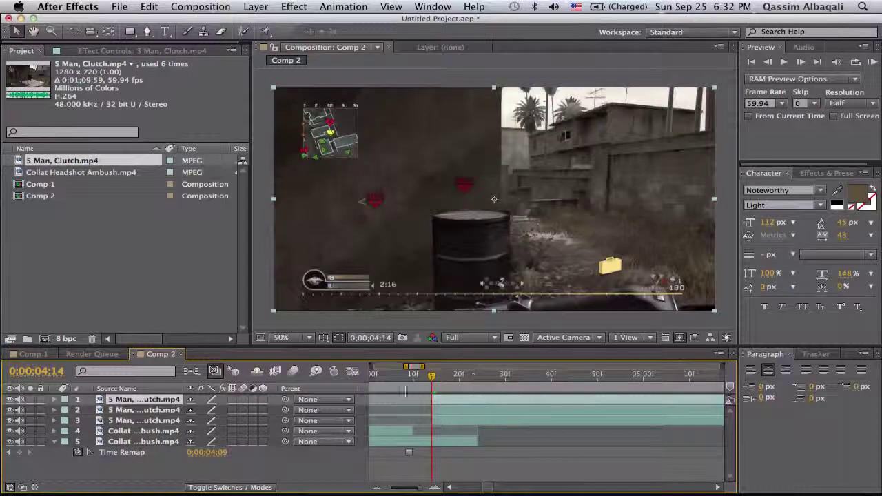
key("Delete")
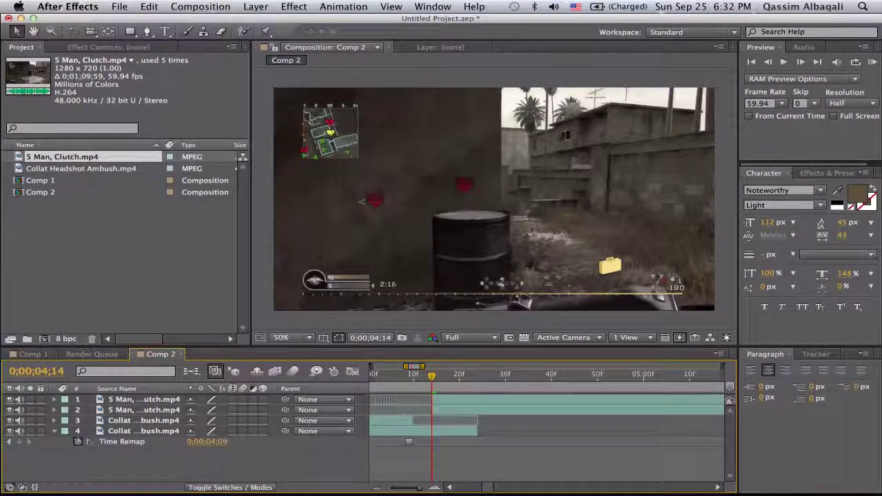
left_click(443, 401)
left_click(453, 409, "shift")
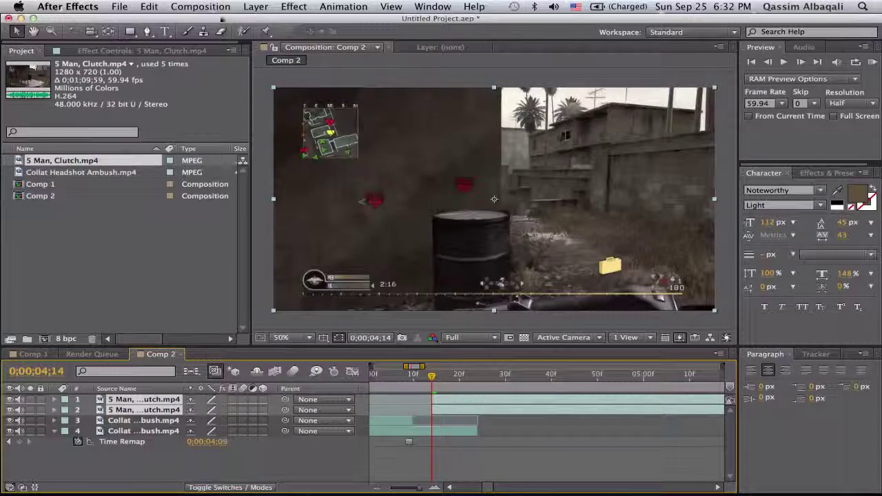
- Freeze both 5 Man, Clutch layers on the current frame and verify they hold
right_click(448, 401)
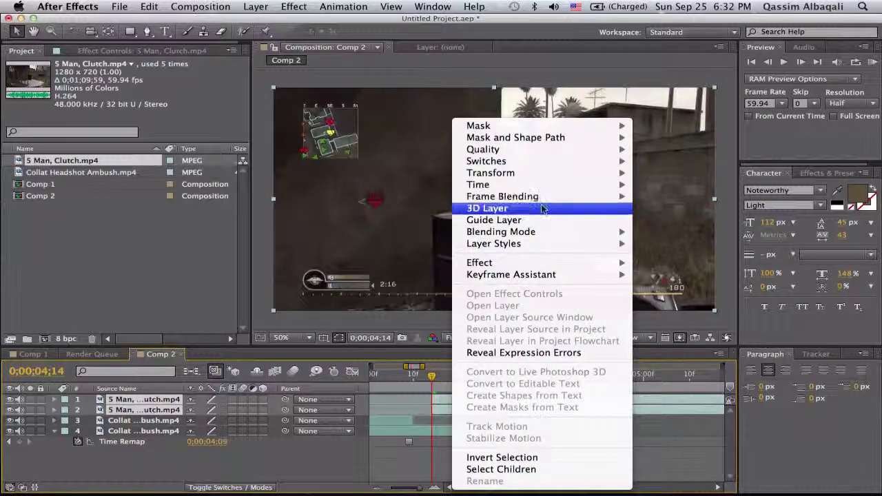
mouse_move(599, 185)
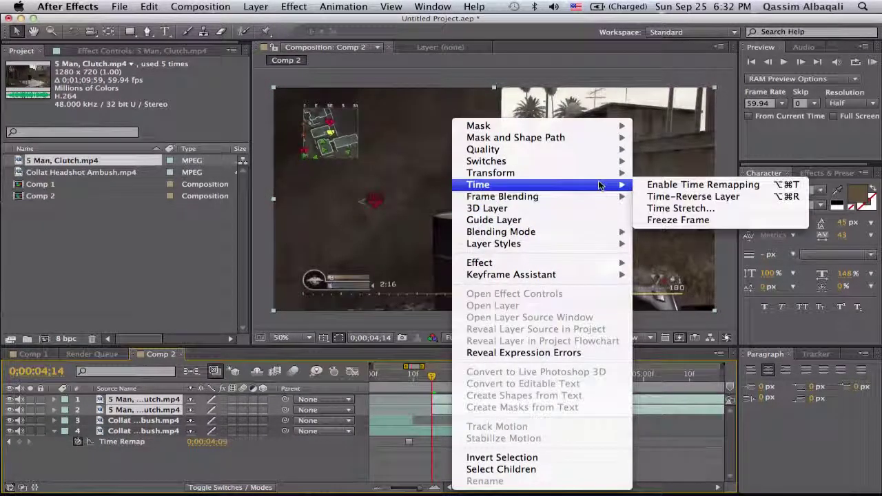
left_click(741, 220)
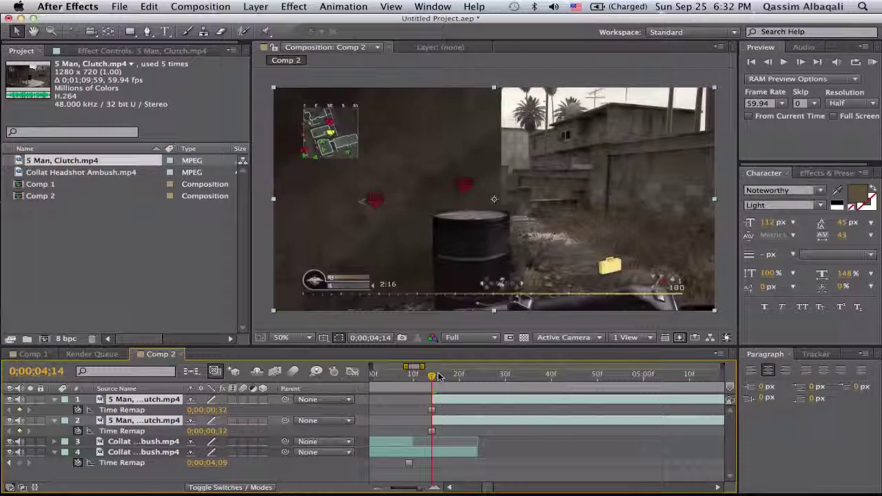
left_click_drag(435, 379, 433, 378)
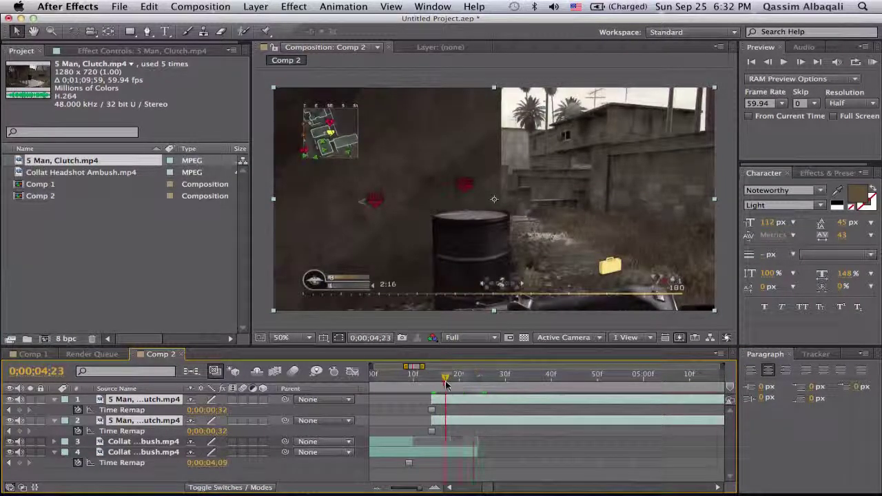
- Hide the top 5 Man, Clutch layer and view the second copy on its own
left_click(10, 400)
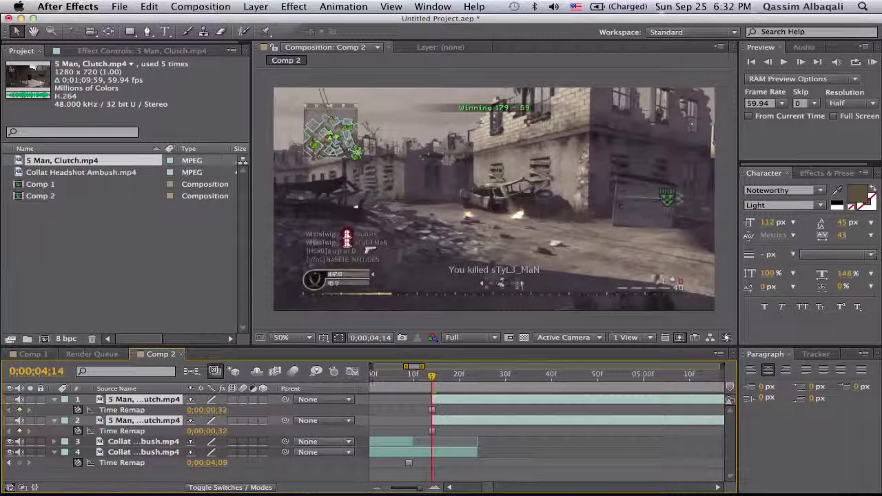
double_click(444, 414)
left_click(324, 47)
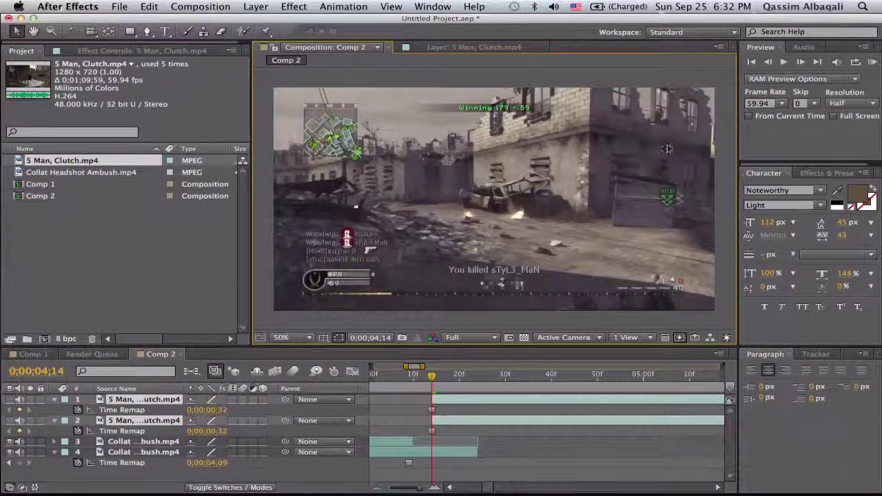
left_click(799, 62)
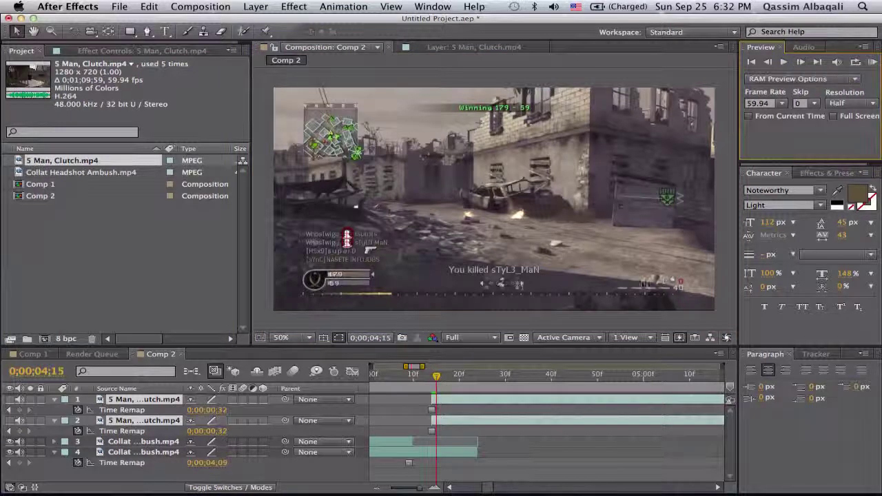
- Return the playhead to the 0;00;04;14 keyframe, select layer 2 and choose the Pen tool
left_click(143, 441)
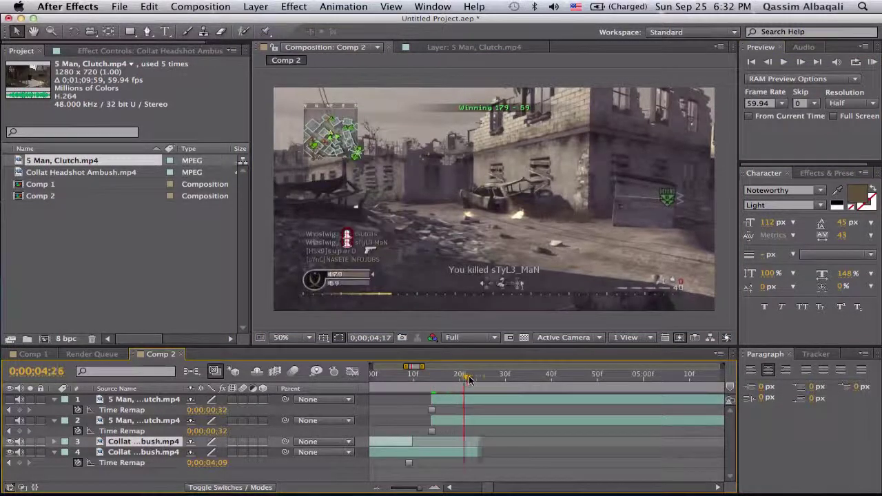
left_click_drag(434, 378, 486, 375)
left_click(469, 403)
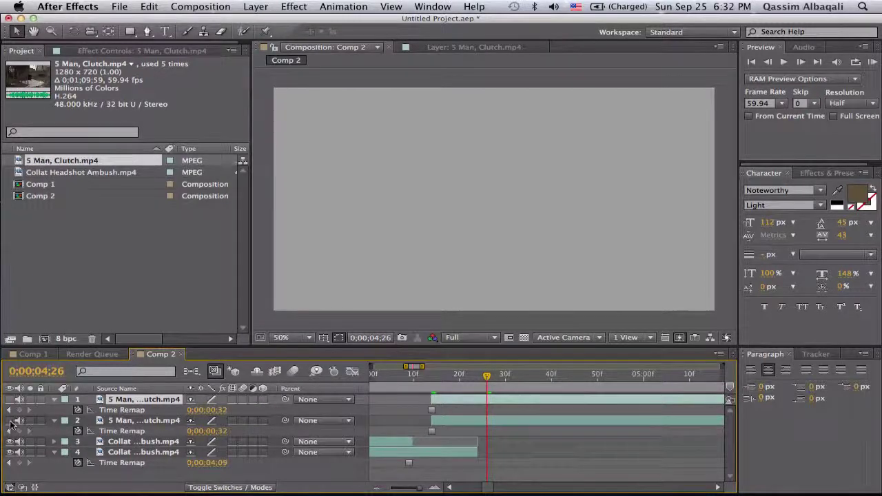
left_click_drag(487, 379, 432, 375)
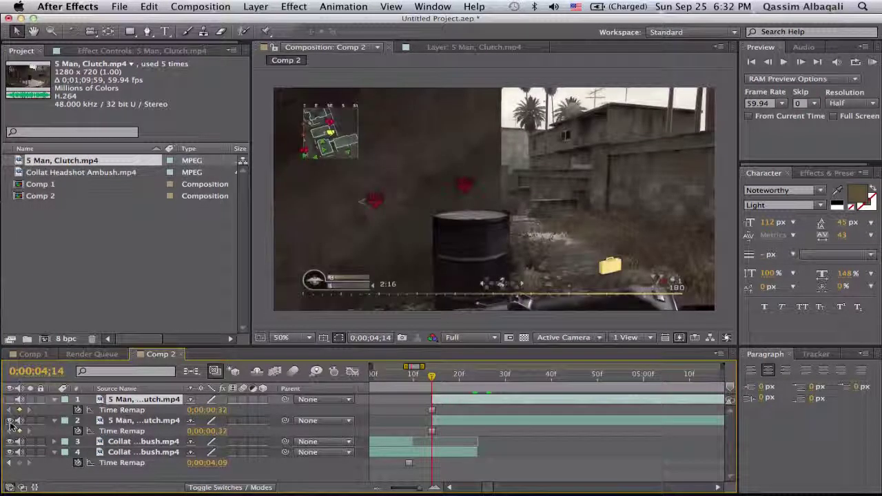
left_click(444, 423)
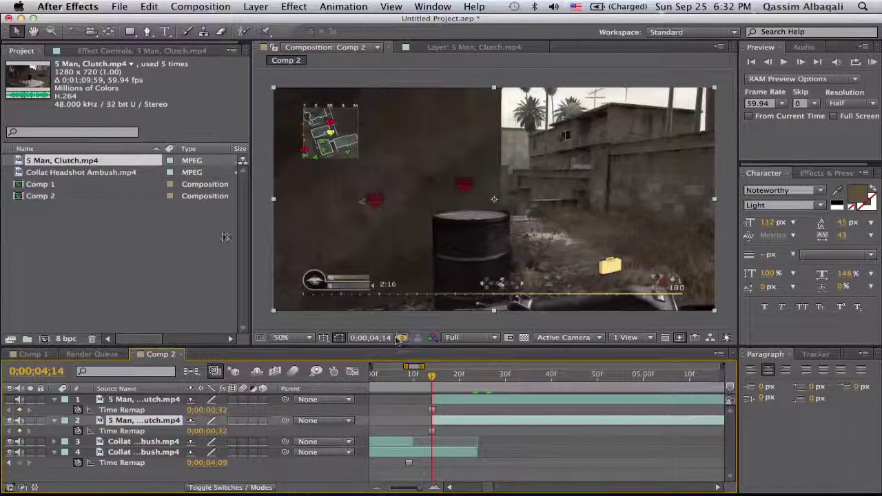
left_click(146, 31)
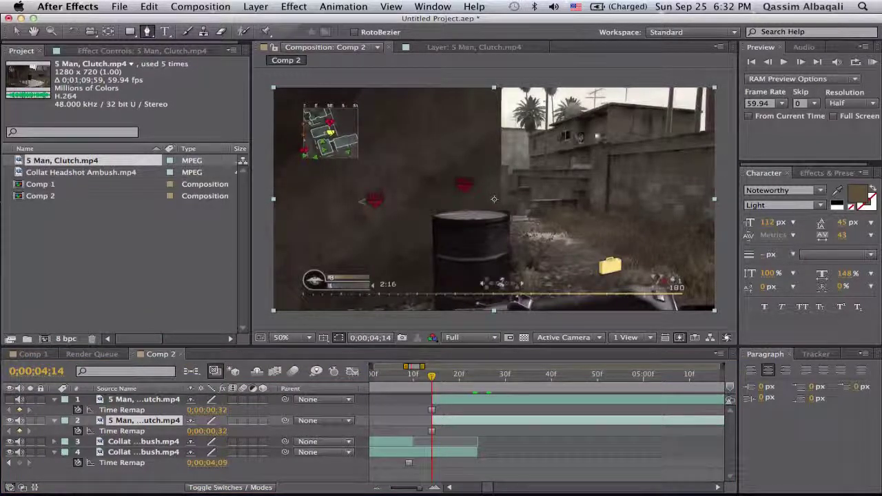
scroll(517, 110, "down", 3)
scroll(513, 107, "up", 1)
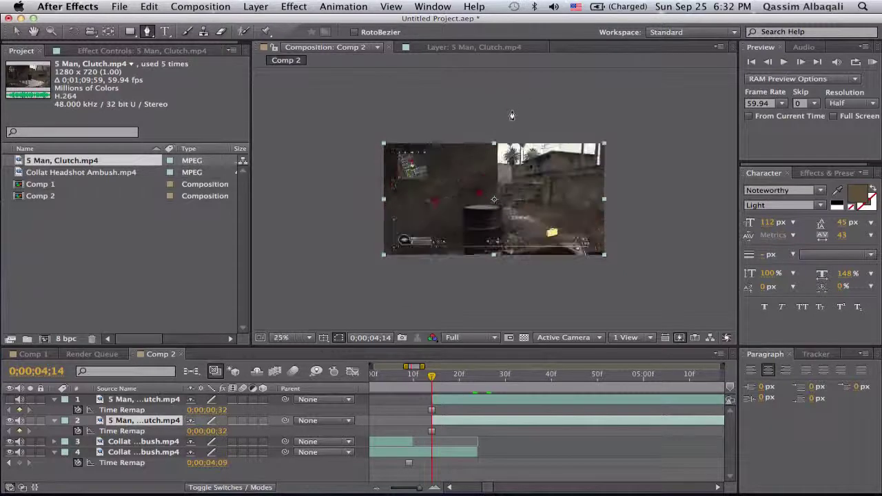
scroll(510, 105, "up", 2)
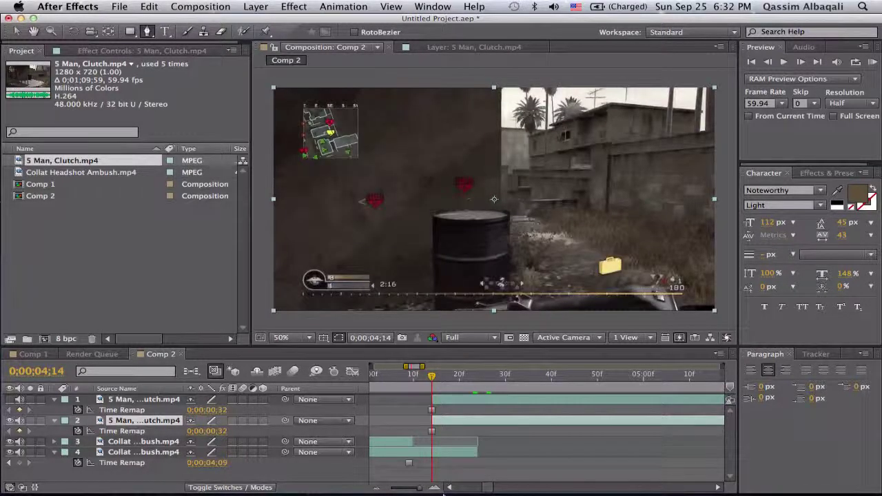
left_click(534, 458)
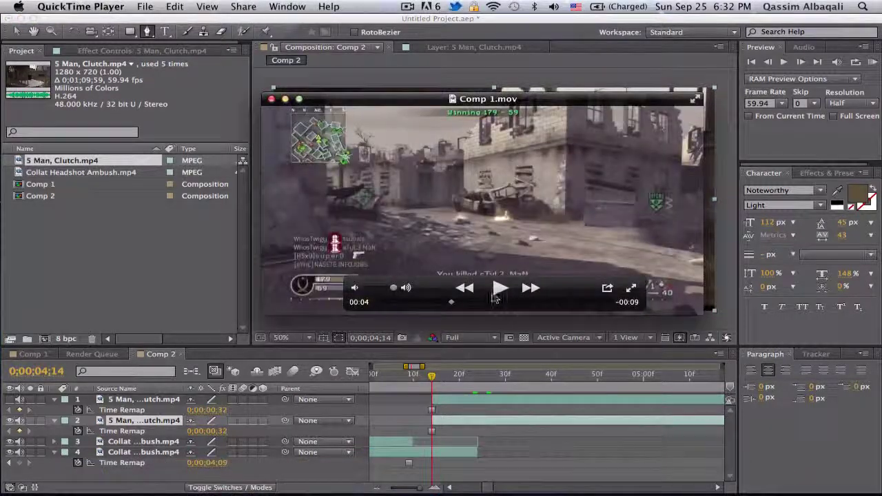
left_click(494, 295)
left_click(485, 292)
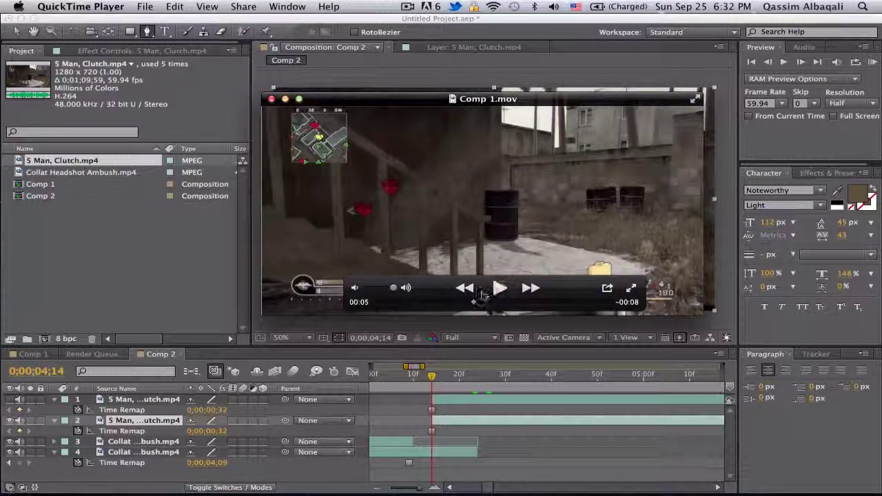
left_click_drag(478, 302, 458, 303)
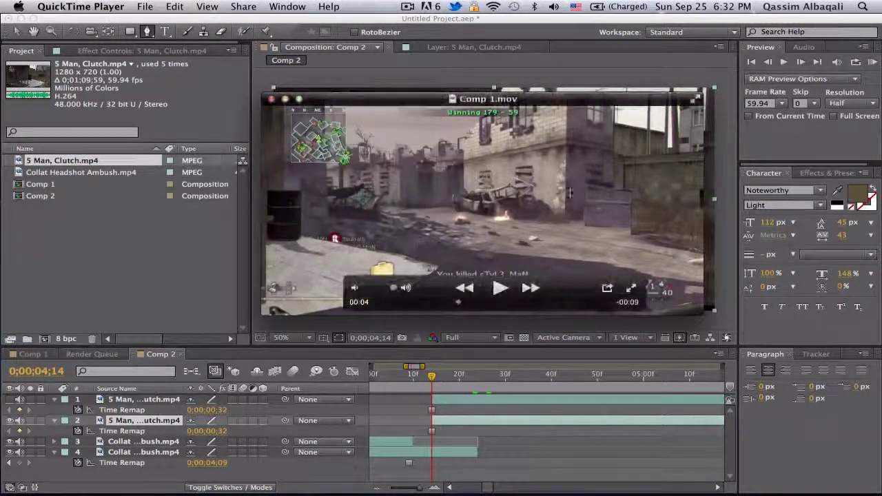
key("super+q")
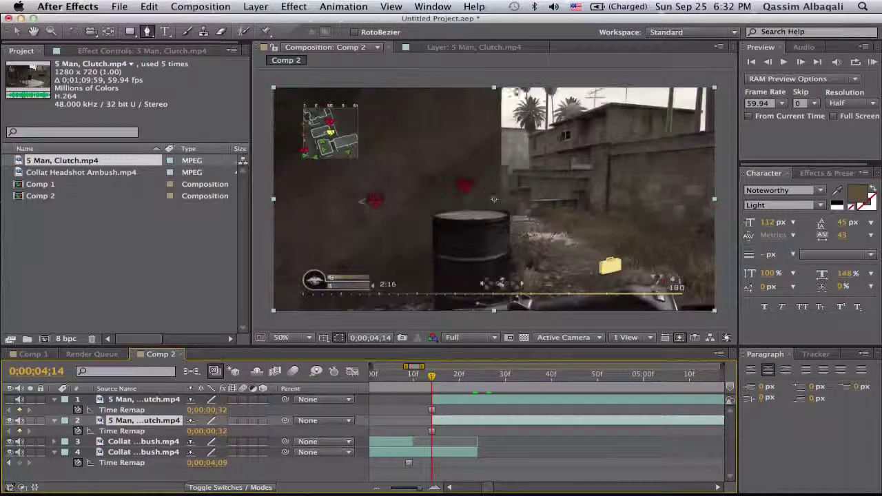
- Start layer 2's mask at the frame's top edge, tracing down the wall and barrel edge
left_click(501, 88)
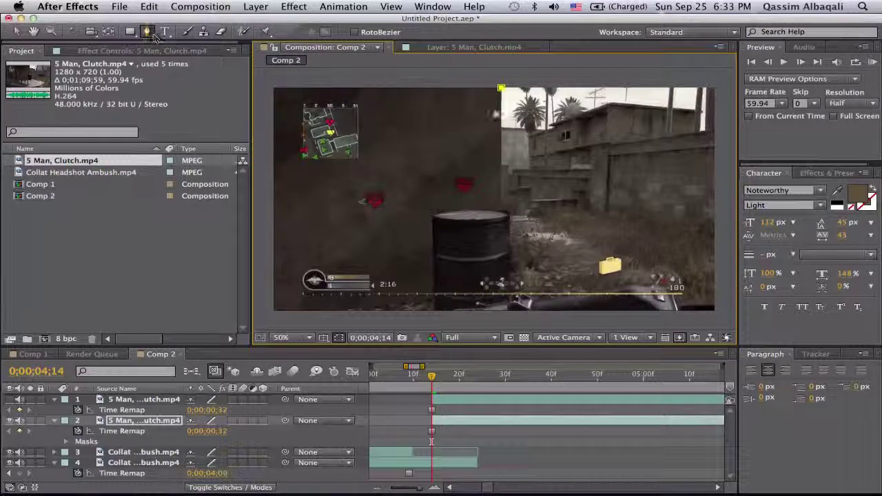
scroll(501, 145, "down", 2)
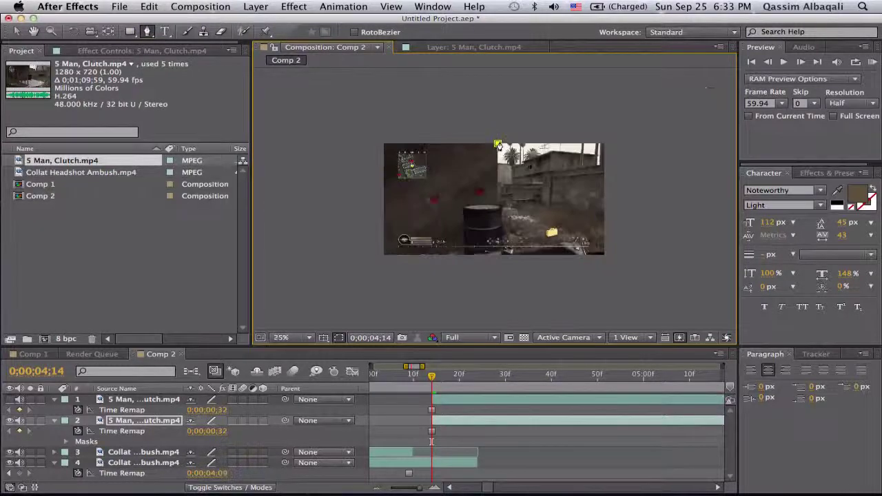
scroll(506, 186, "up", 4)
scroll(487, 239, "down", 5)
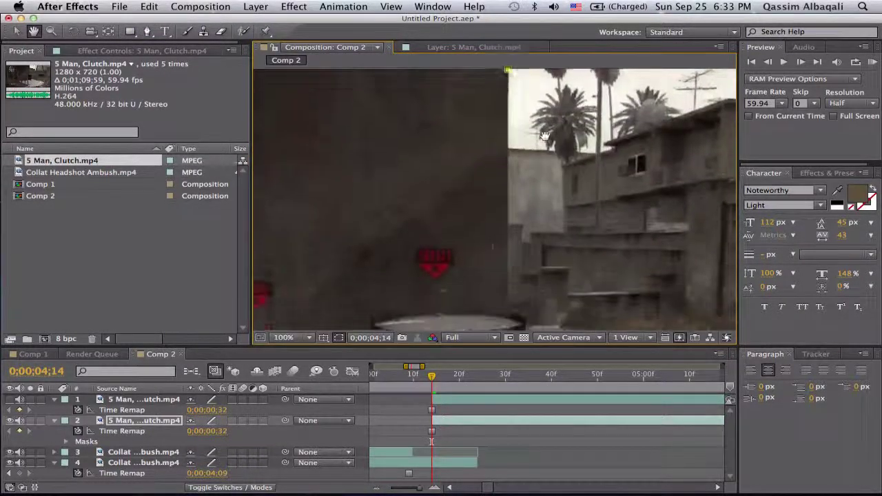
left_click(146, 31)
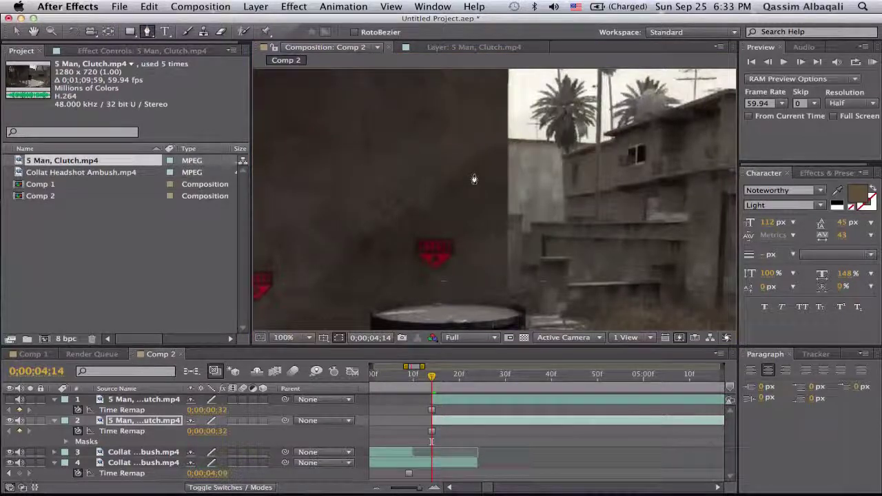
left_click(507, 171)
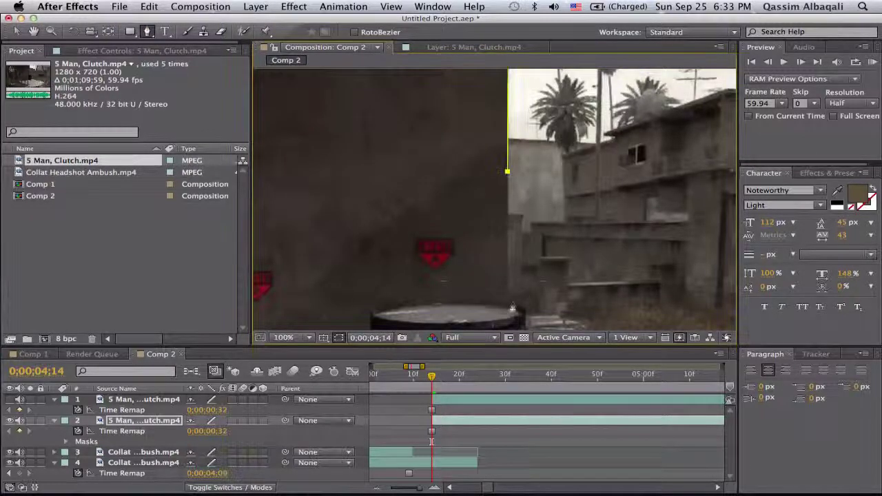
left_click(505, 297)
key("space")
left_click_drag(515, 297, 486, 158)
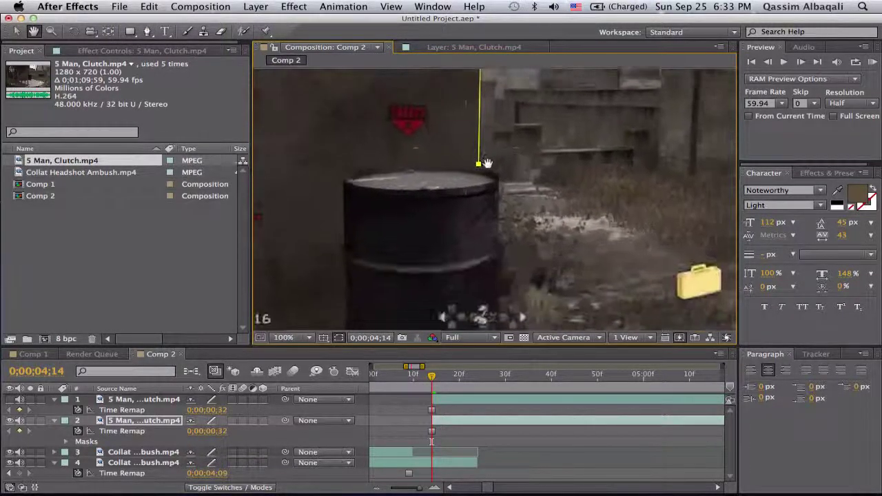
left_click(148, 32)
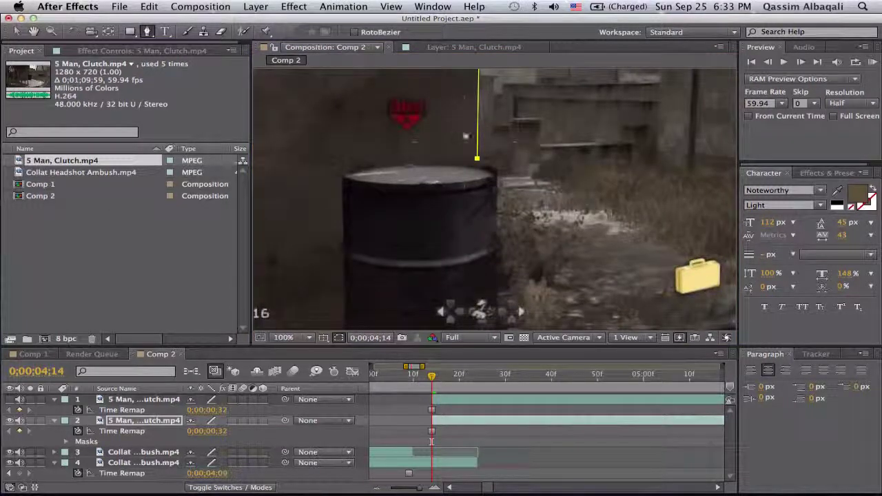
left_click(487, 165)
left_click(496, 170)
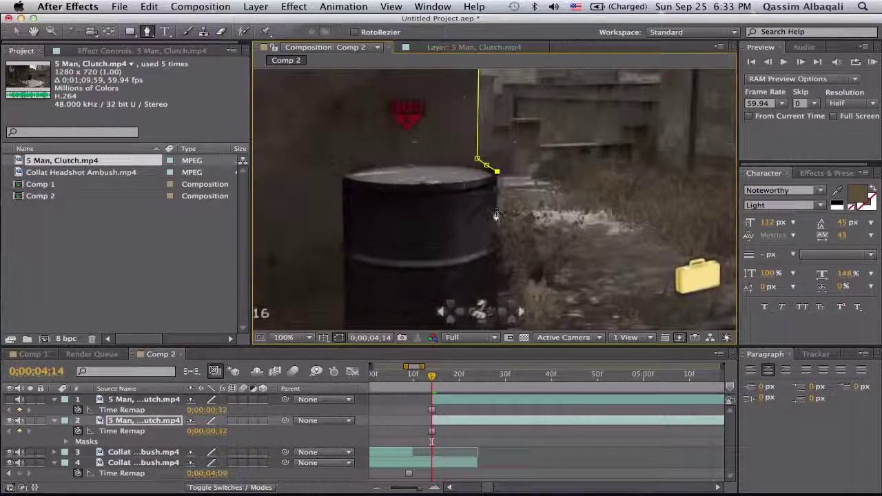
left_click(495, 212)
left_click(496, 263)
key("space")
left_click_drag(501, 285, 404, 163)
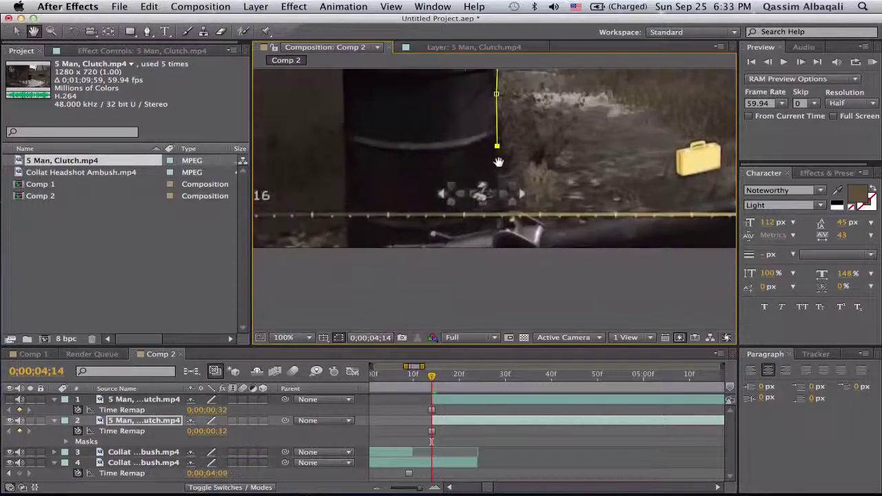
key("v")
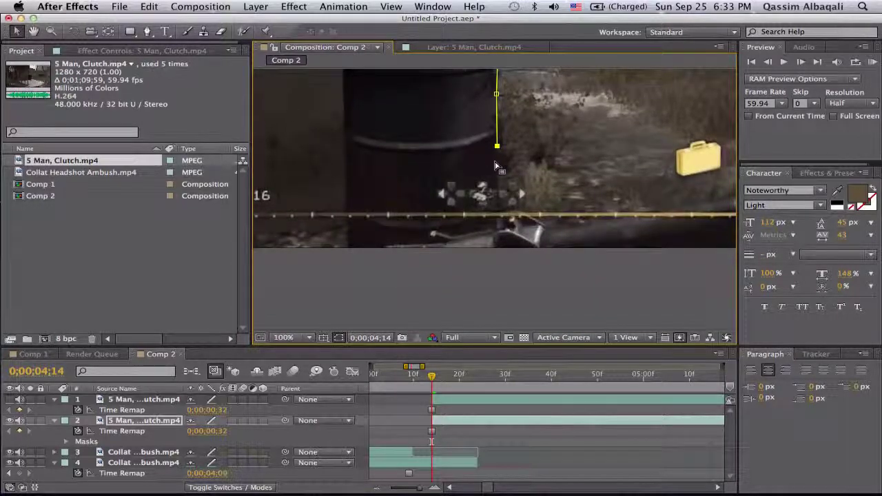
- Continue the mask to the barrel's base and along the ground to the right edge
key("g")
left_click(496, 162)
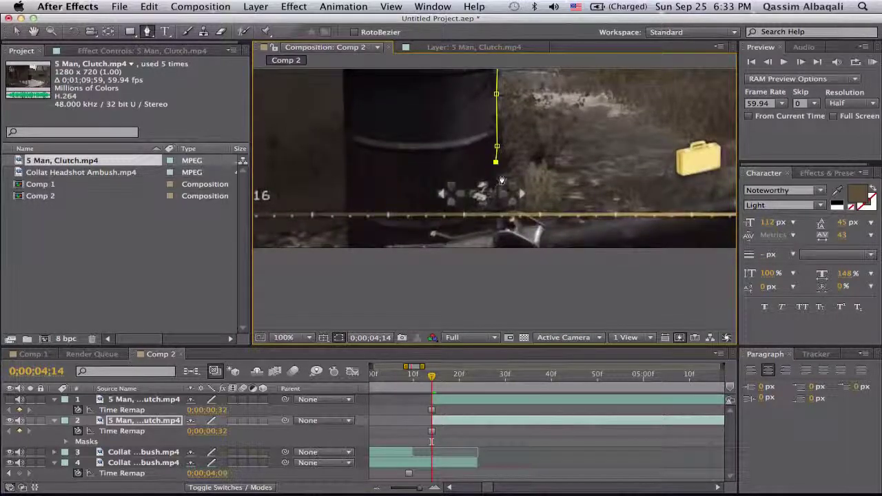
left_click(500, 200)
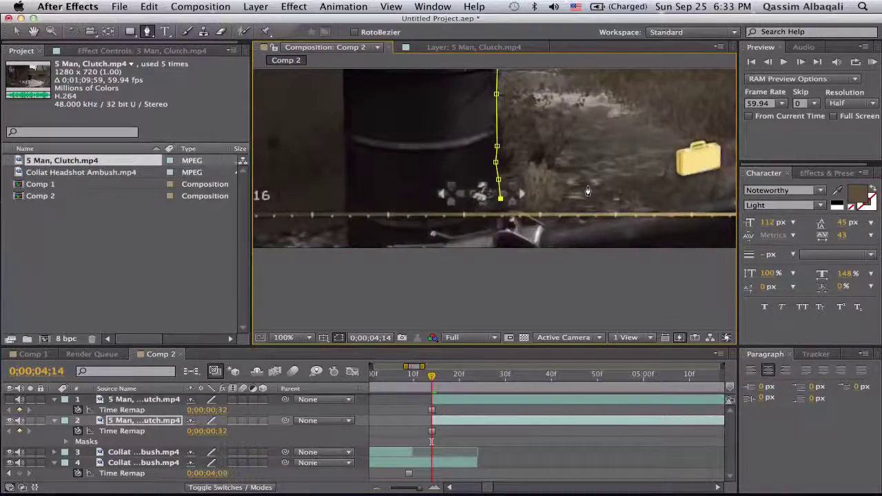
left_click_drag(615, 184, 488, 183)
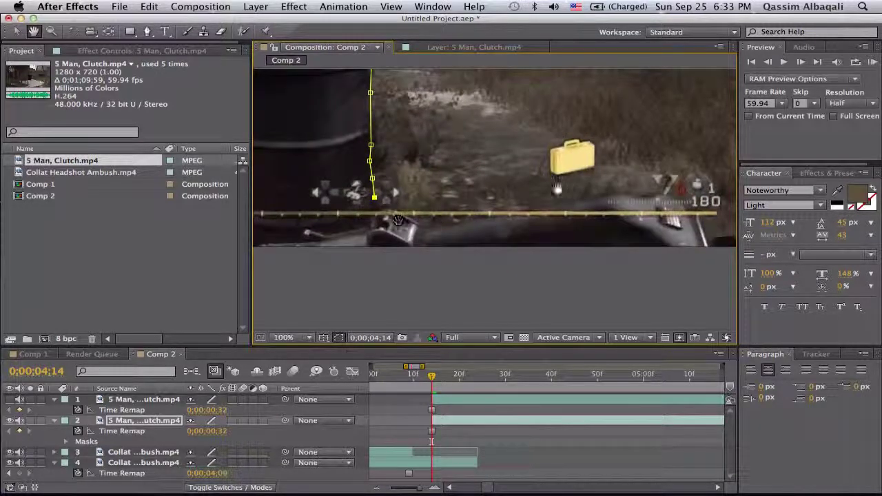
key("v")
key("g")
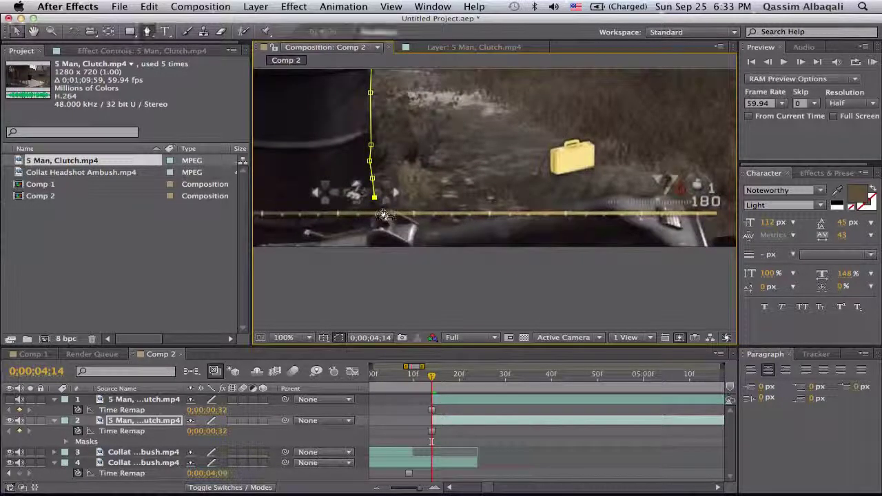
left_click(416, 217)
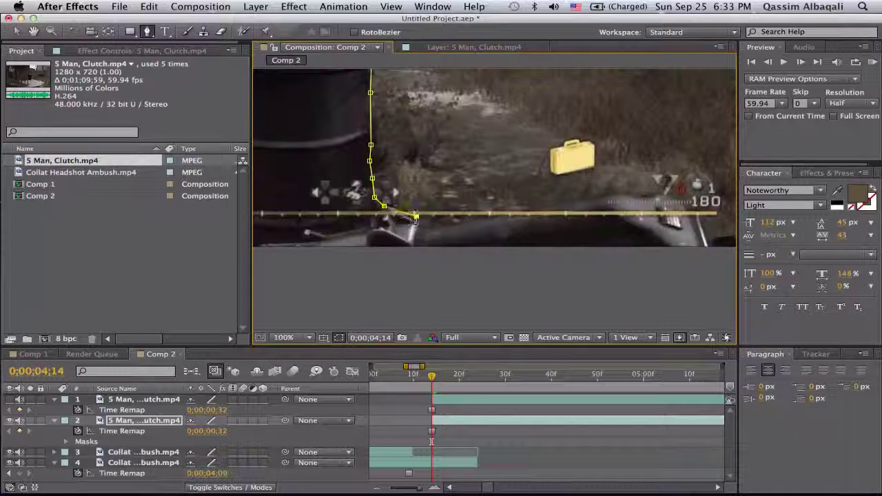
left_click(475, 218)
left_click(563, 208)
left_click(633, 196)
left_click(681, 199)
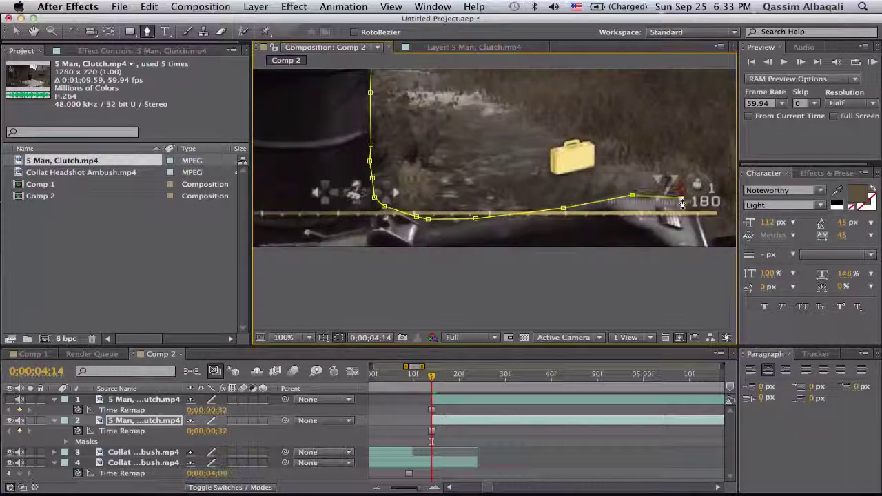
left_click(694, 204)
left_click(705, 233)
- Close the mask around the left half, routing it outside the frame's corners
scroll(589, 264, "down", 2)
scroll(586, 260, "down", 3)
scroll(545, 255, "down", 1)
left_click(483, 240)
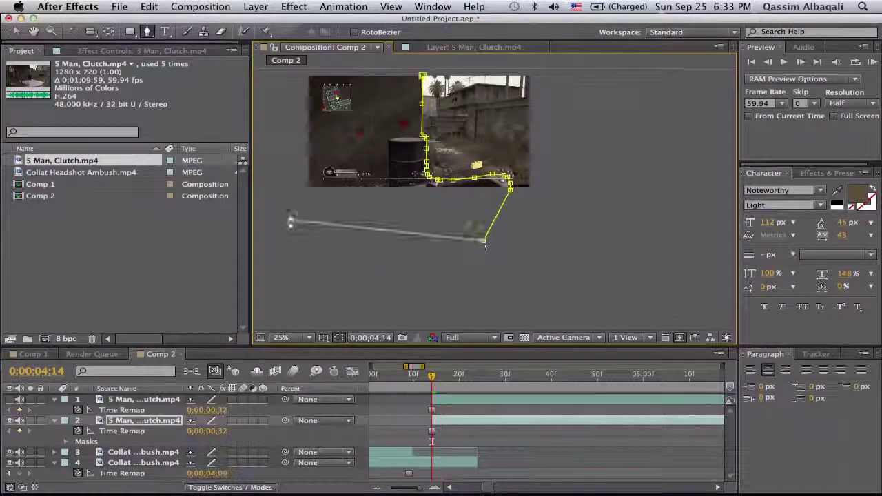
left_click(291, 220)
left_click(280, 153)
left_click(293, 76)
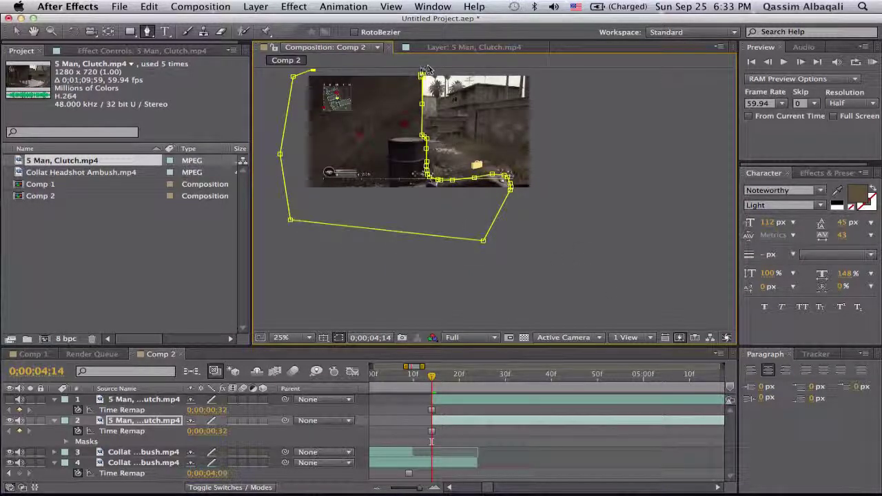
left_click(406, 73)
left_click(421, 75)
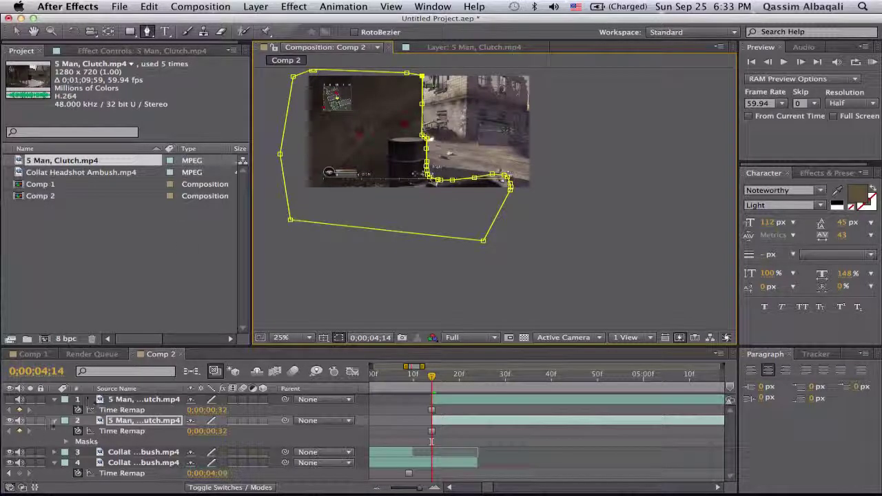
- Toggle the top copy's visibility off and on to inspect the masked layer
left_click(9, 421)
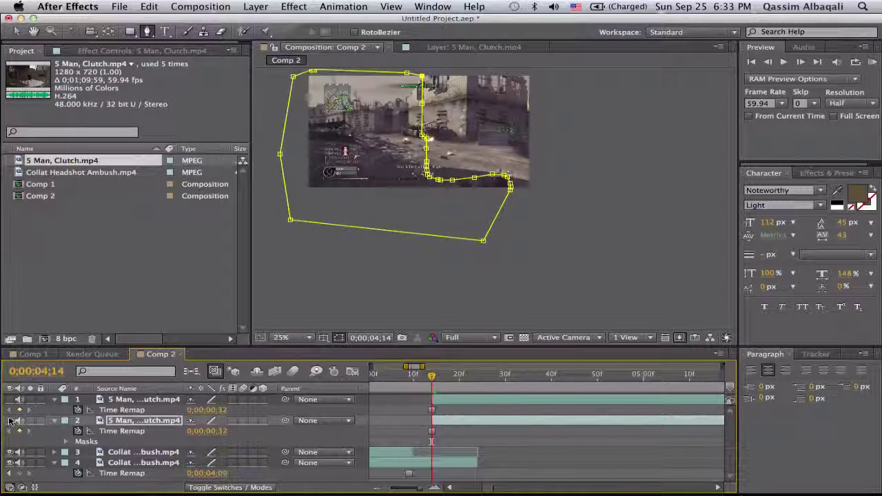
left_click(9, 400)
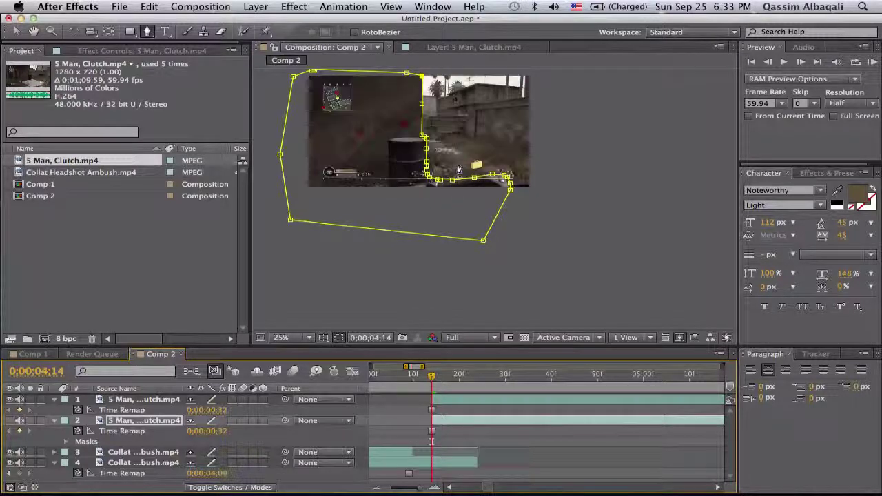
scroll(458, 169, "down", 2)
scroll(482, 206, "up", 5)
- Select the top copy of the frame and zoom the viewer to 100% on the barrel area
left_click(462, 399)
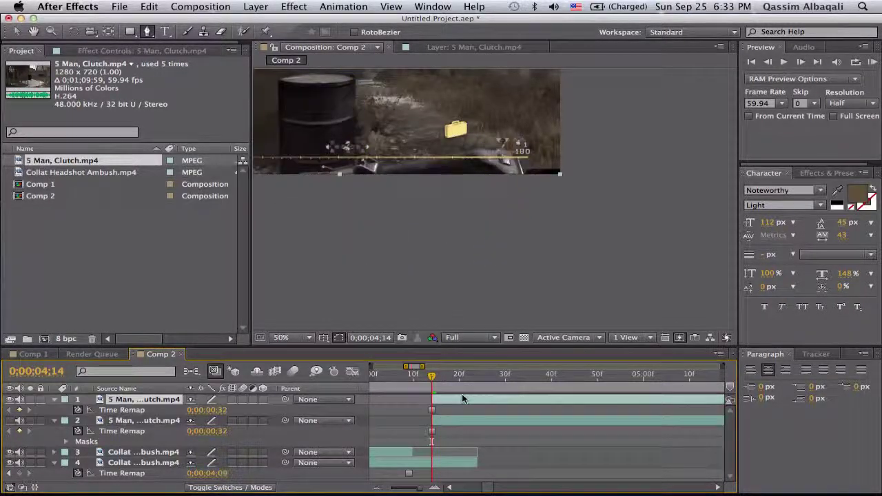
scroll(459, 157, "down", 2)
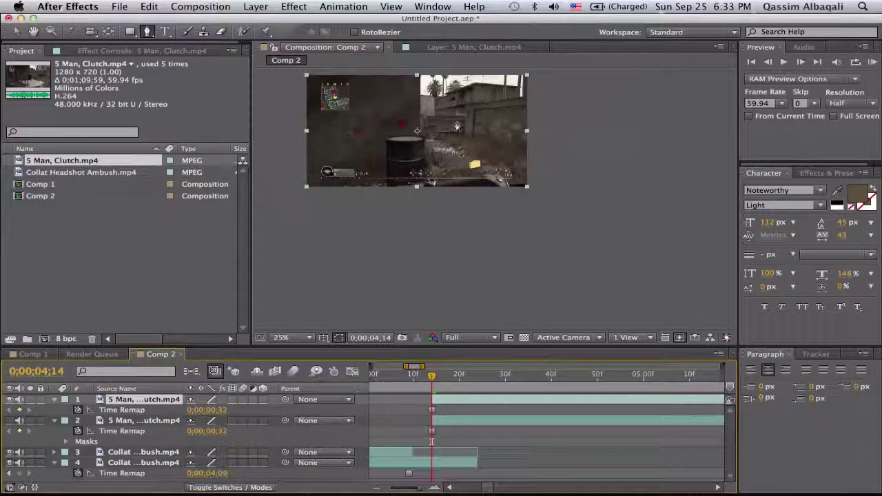
scroll(492, 128, "up", 2)
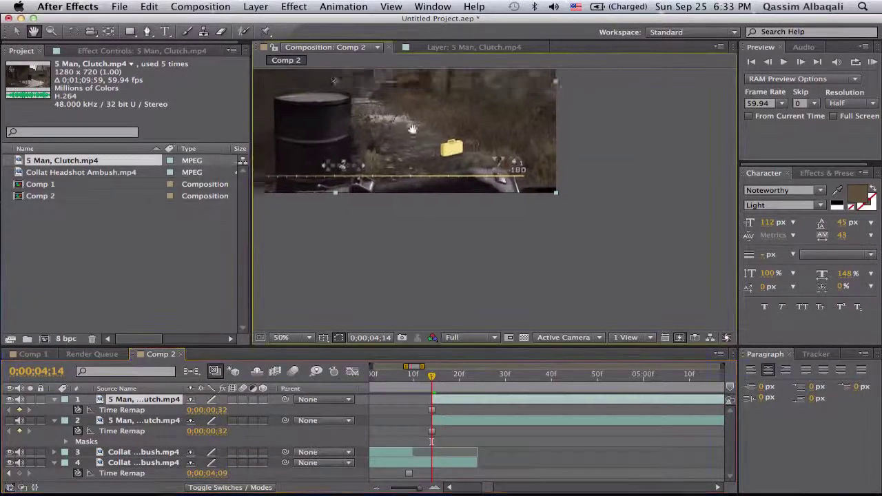
left_click_drag(406, 89, 498, 255)
scroll(497, 255, "up", 2)
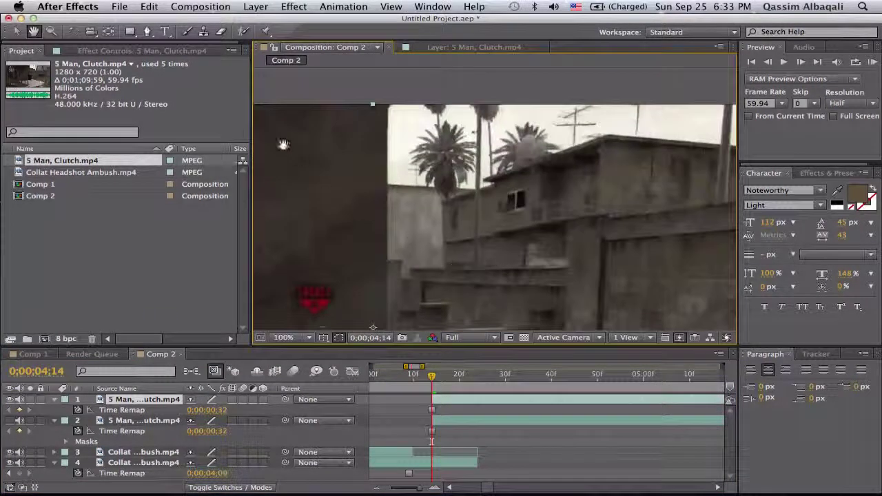
- With the Pen tool, place trial mask points down the wall's edge
left_click(147, 32)
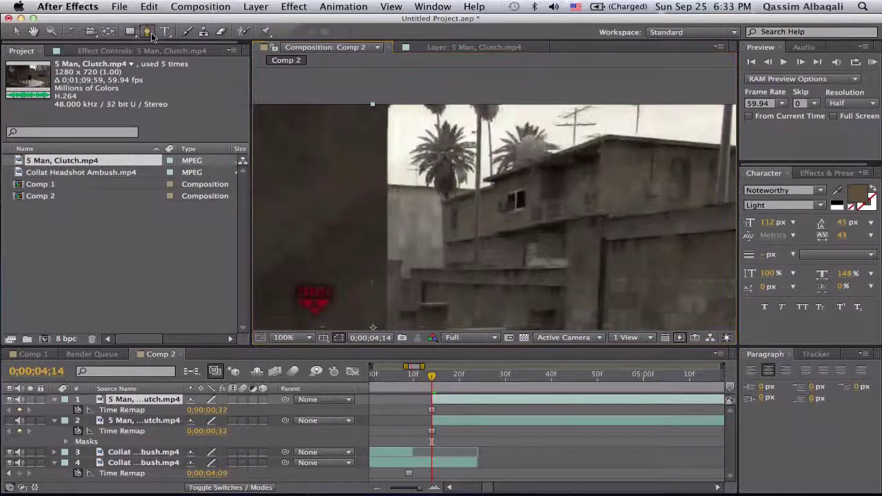
left_click(389, 109)
left_click(386, 141)
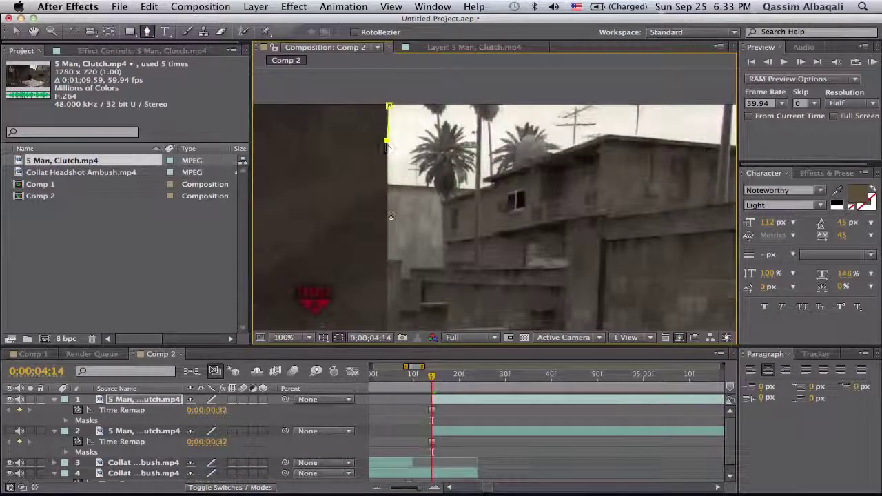
left_click(386, 220)
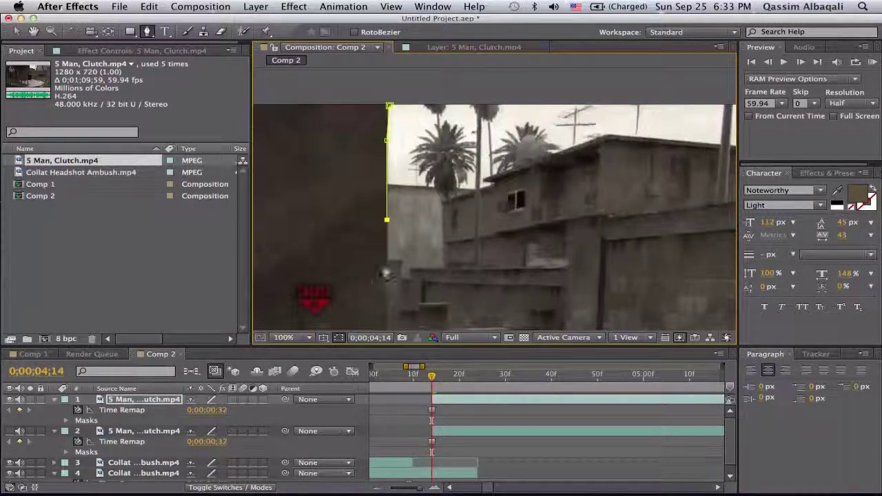
left_click(391, 110)
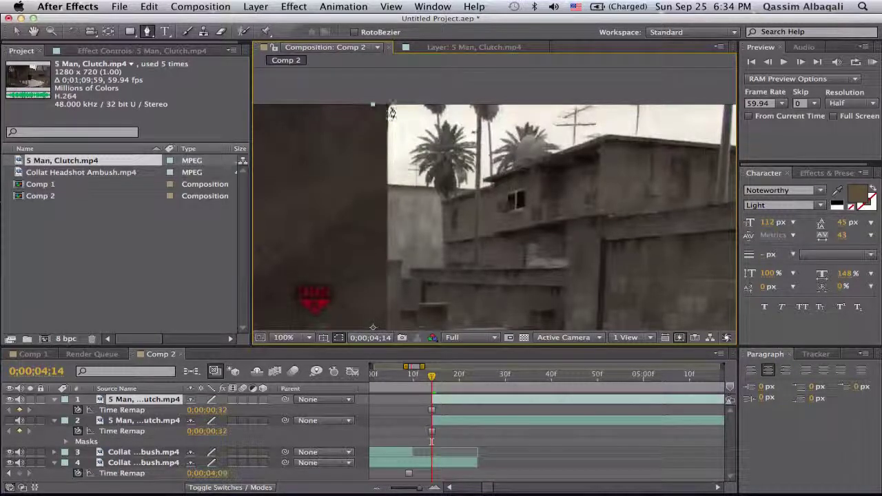
- Check layer 2's mask, then start a new mask on layer 1 above the wall edge
left_click(177, 422)
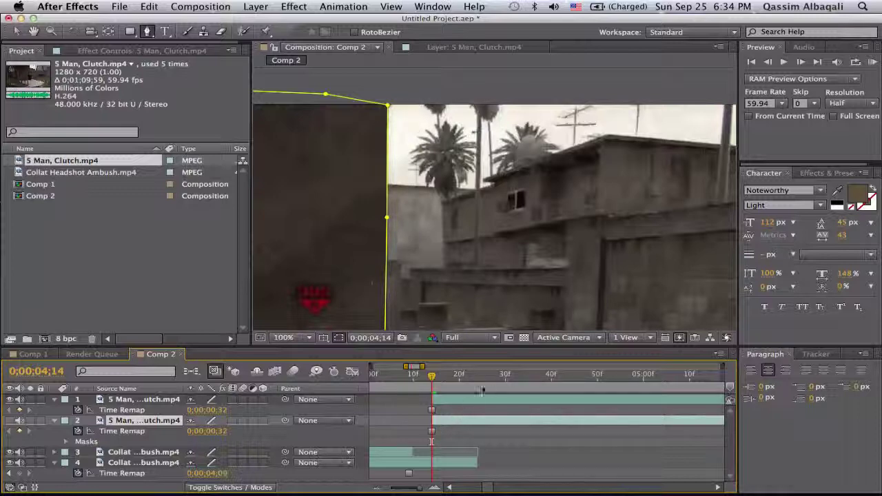
left_click(402, 215)
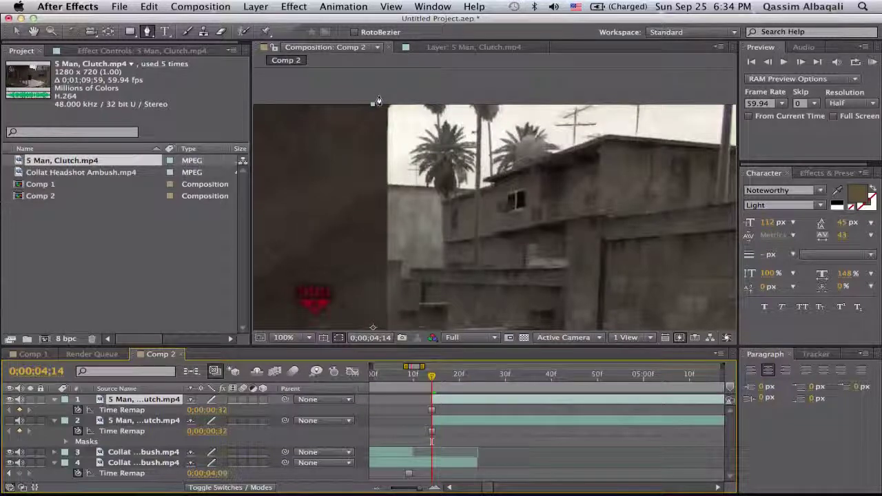
left_click(383, 97)
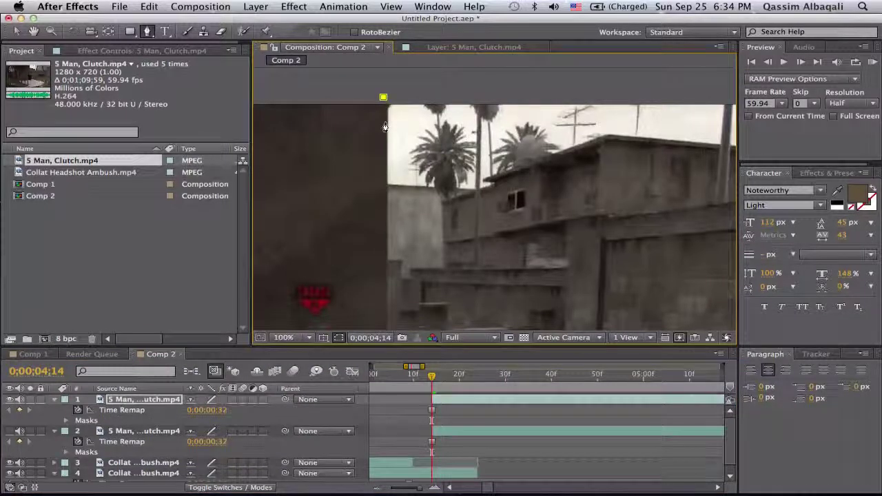
- Extend the mask down the wall edge to the barrel's rim
left_click(380, 253)
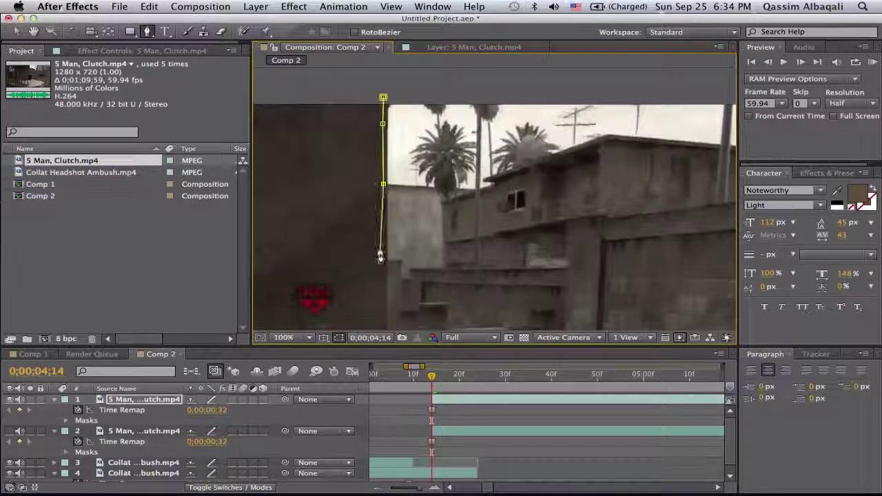
left_click(379, 318)
key("comma")
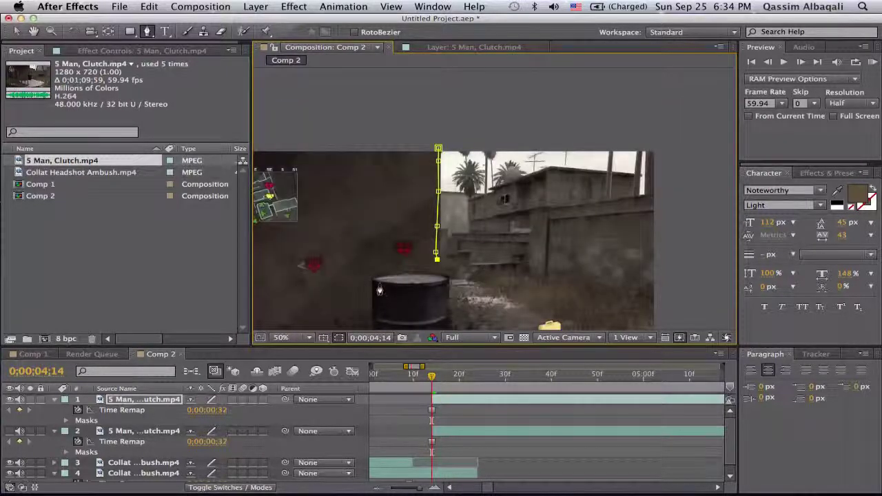
left_click_drag(434, 288, 443, 147)
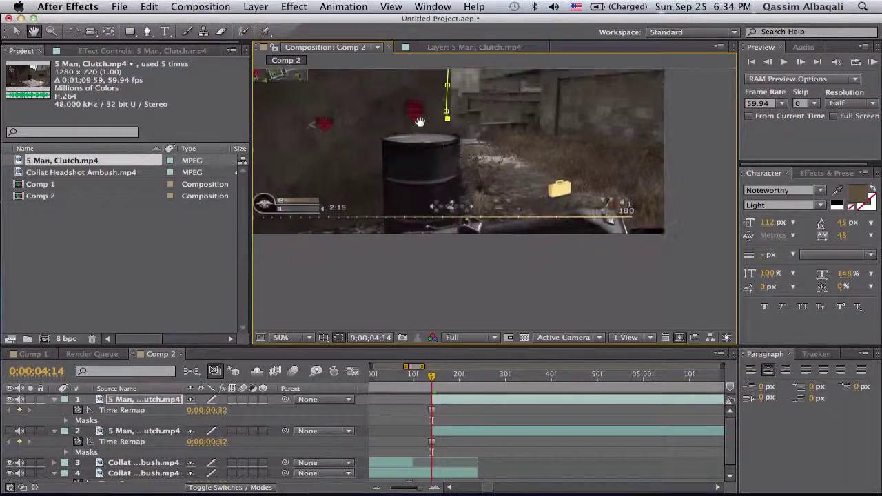
key("period")
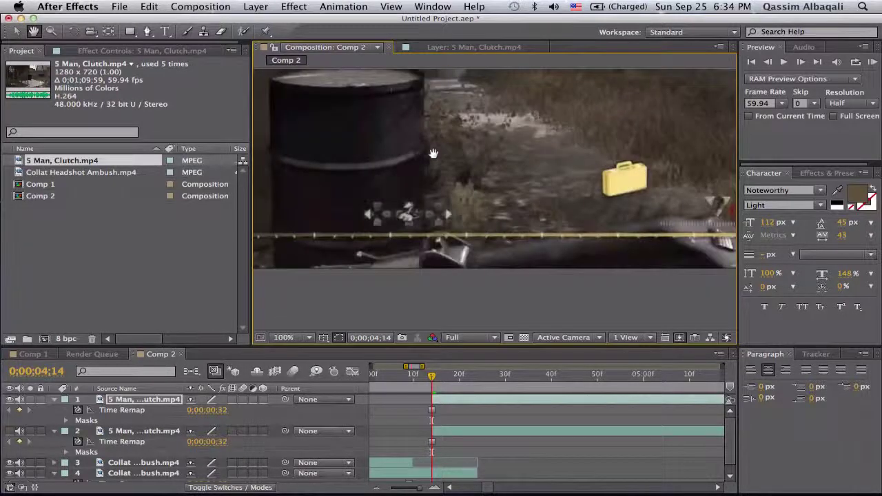
key("period")
left_click_drag(437, 180, 450, 262)
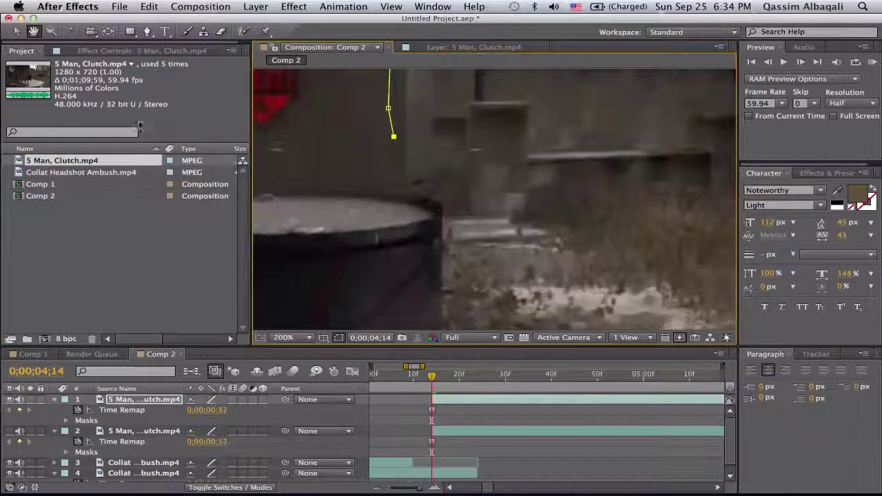
left_click(147, 31)
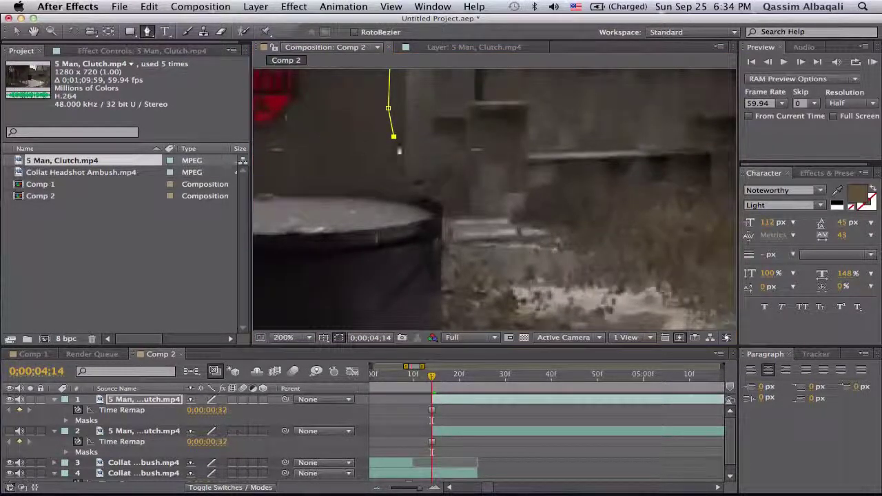
left_click(400, 151)
left_click(402, 177)
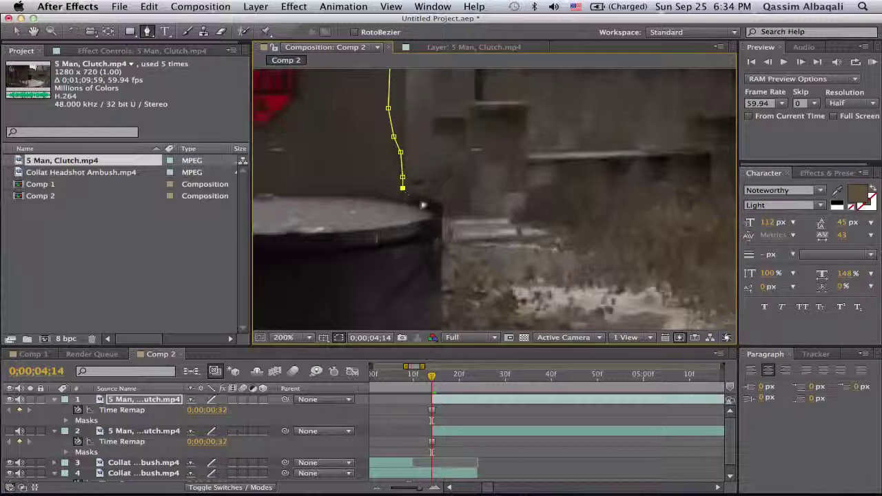
left_click(425, 202)
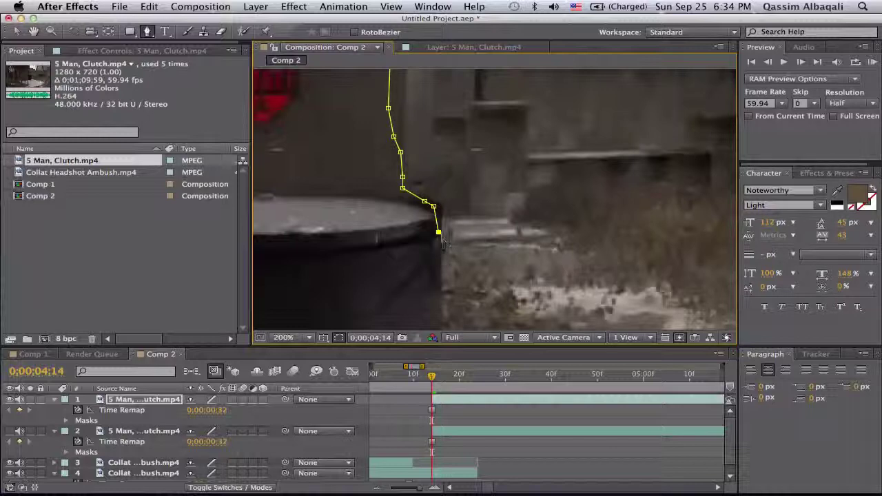
- Trace the mask down the barrel's side and rightward along the bottom yellow bar
left_click_drag(439, 279, 441, 183)
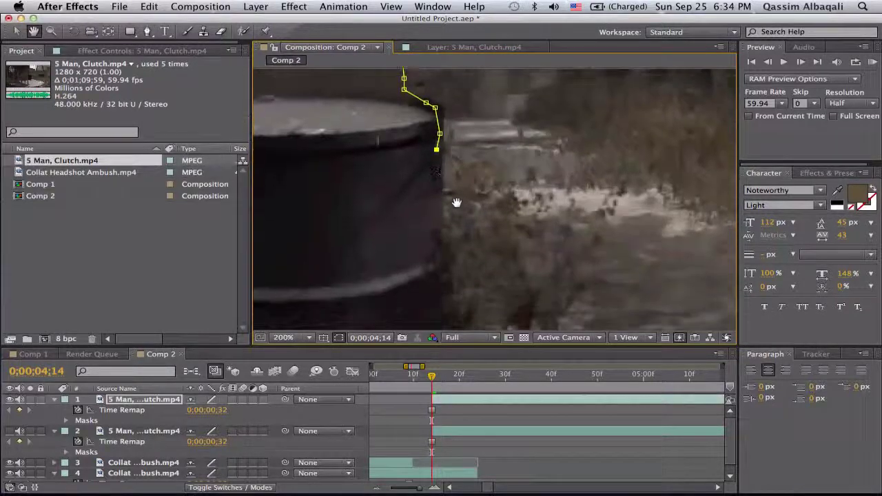
key("v")
key("g")
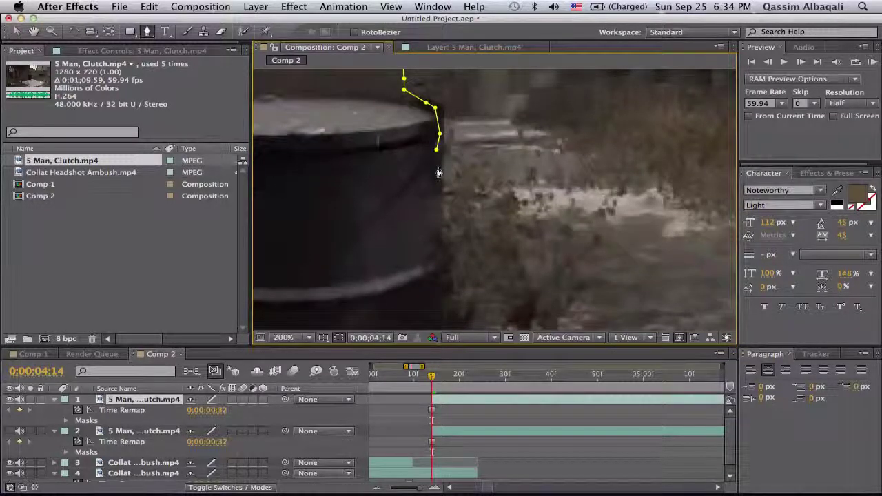
left_click(437, 164)
left_click(437, 203)
left_click(435, 264)
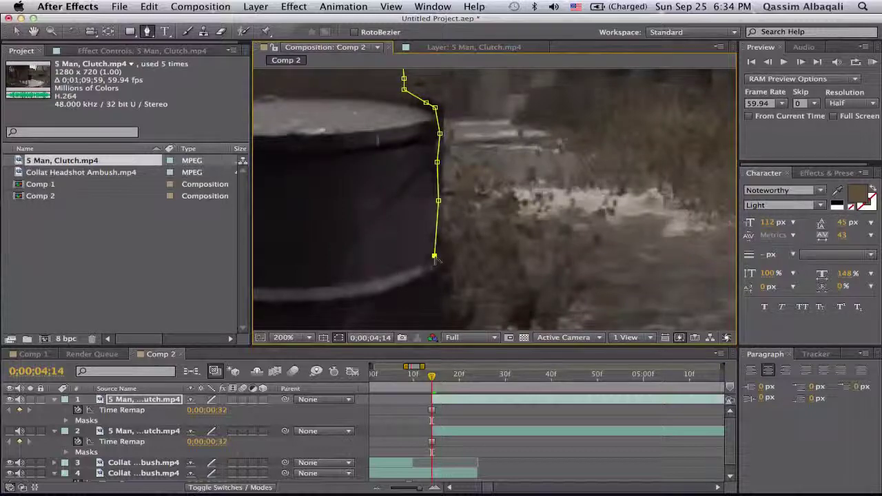
key("space")
left_click_drag(435, 281, 433, 116)
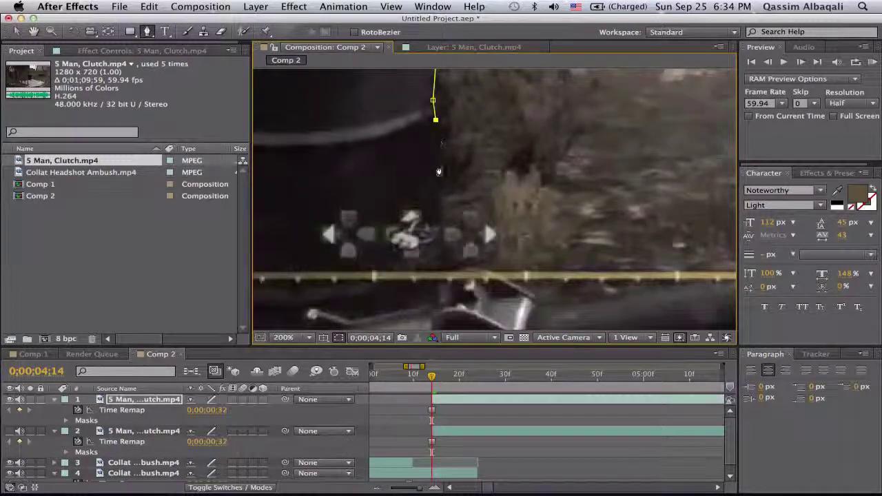
left_click(441, 216)
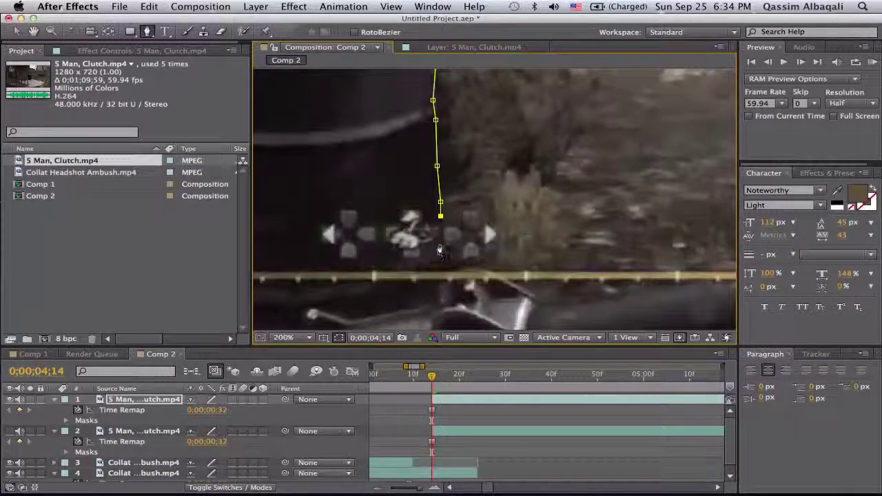
left_click(439, 244)
left_click(511, 287)
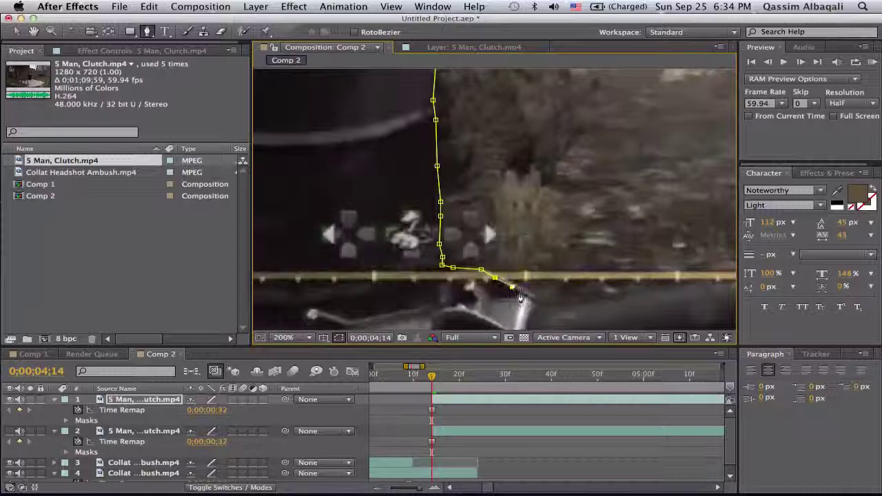
left_click(549, 308)
left_click(649, 293)
- Continue the mask right below the bar, then delete two misplaced mask points
left_click_drag(600, 283, 403, 219)
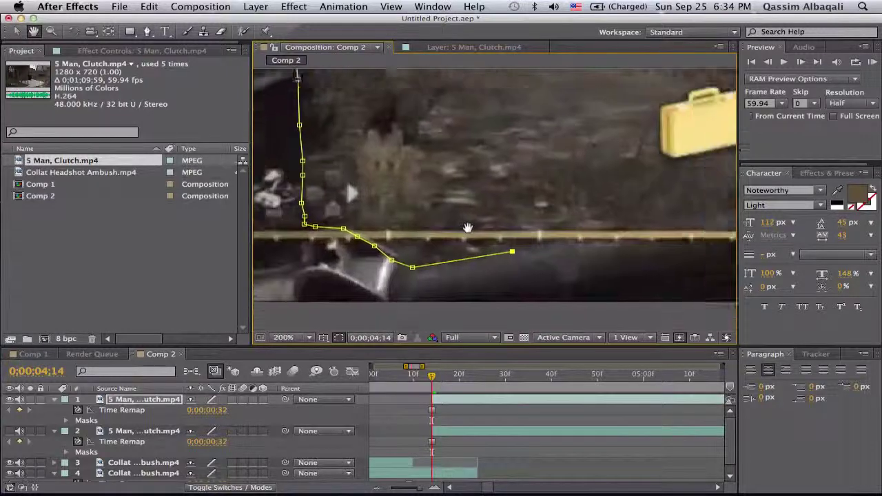
left_click(434, 234)
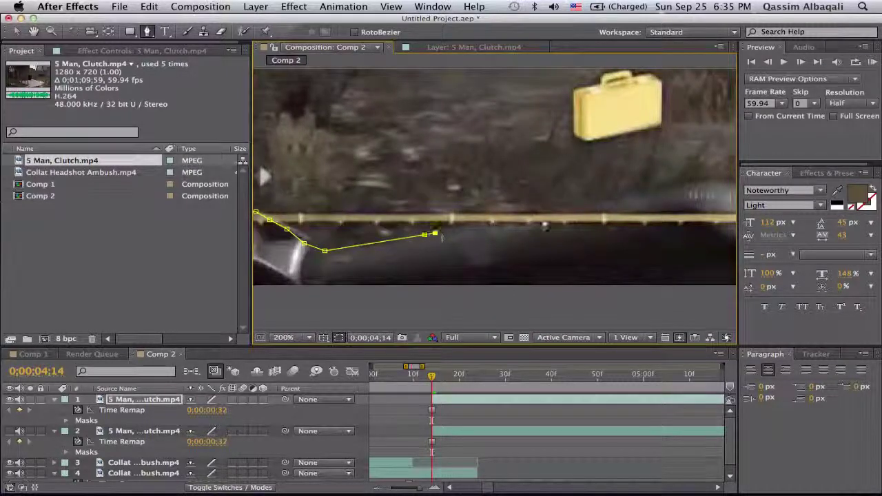
left_click(488, 228)
left_click(602, 230)
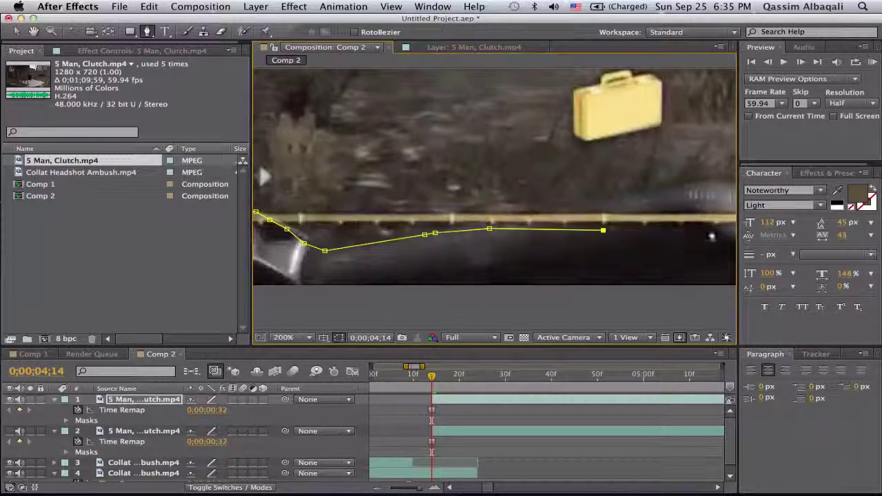
left_click(712, 230)
left_click_drag(669, 208, 449, 173)
key("v")
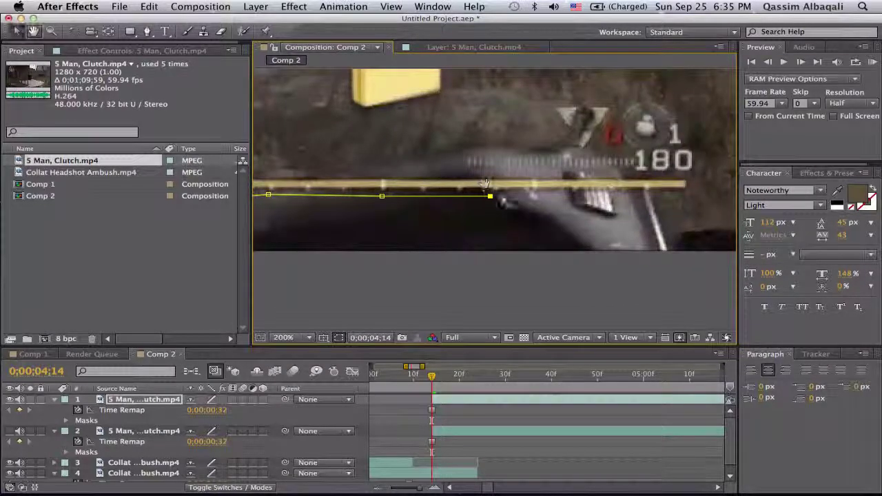
key("Delete")
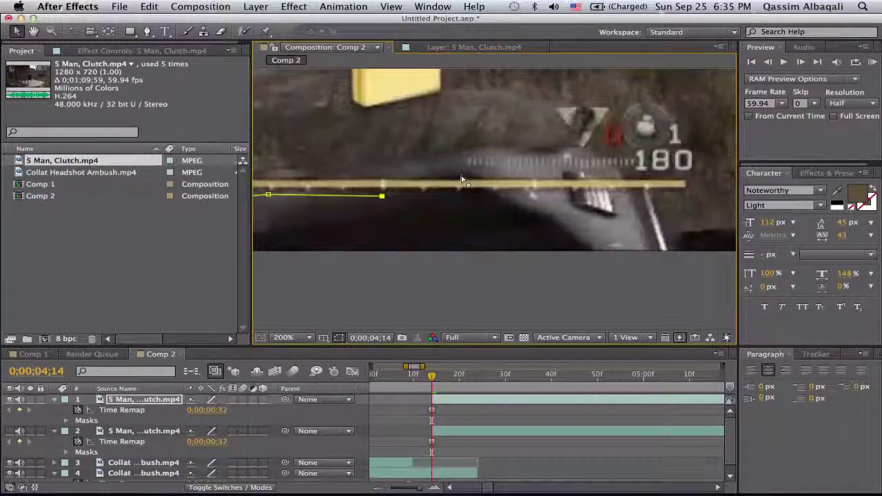
key("Delete")
- Trace the scene edge rightward, then down the gun's edge to below the frame
key("g")
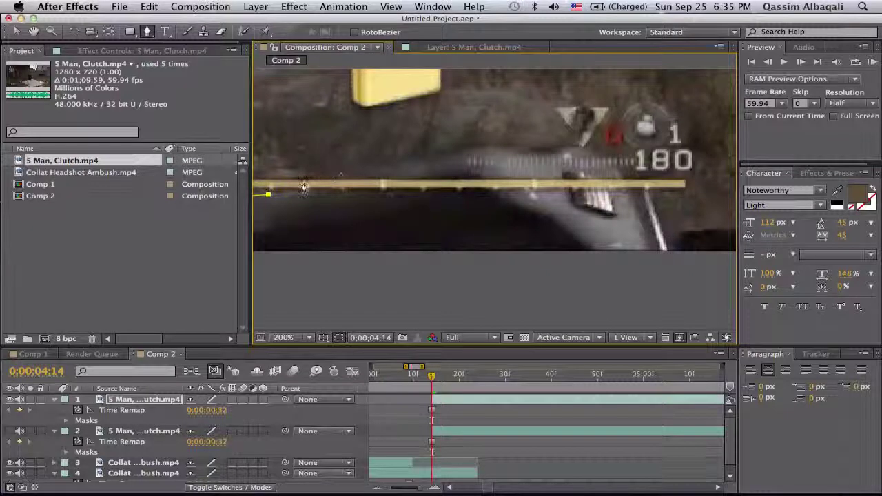
left_click(315, 190)
left_click(431, 159)
left_click(514, 154)
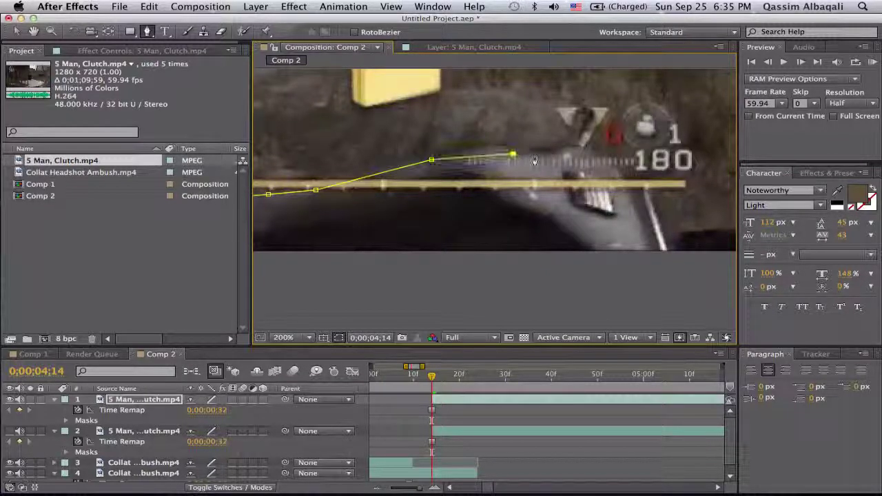
left_click(565, 156)
left_click(573, 154)
left_click(621, 166)
left_click(631, 185)
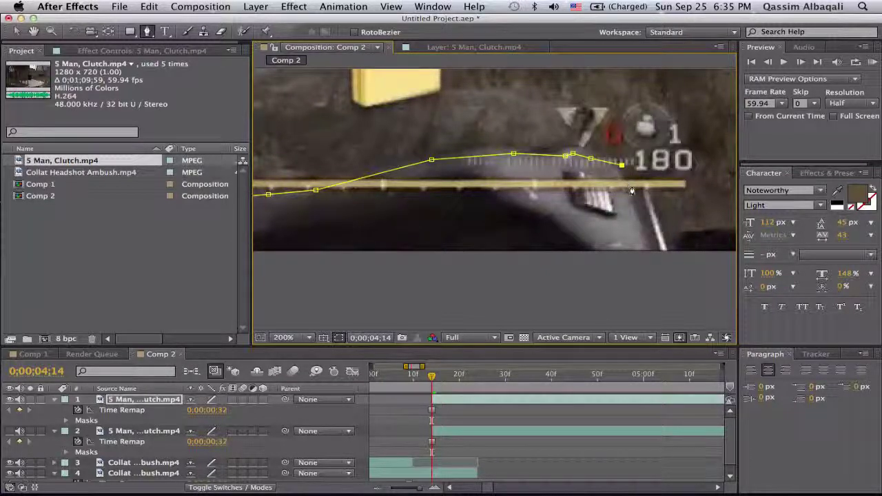
left_click(639, 201)
left_click(645, 208)
left_click(666, 271)
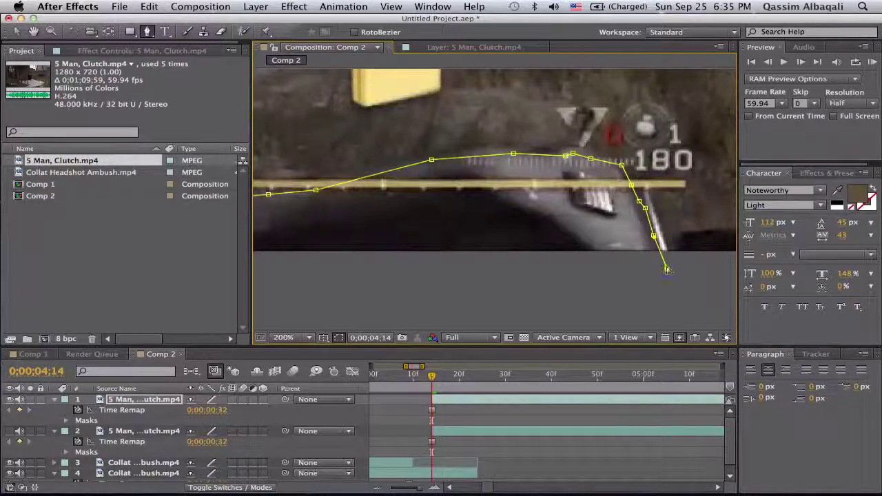
- Carry the mask around outside the right side and close it at the first point
key("comma")
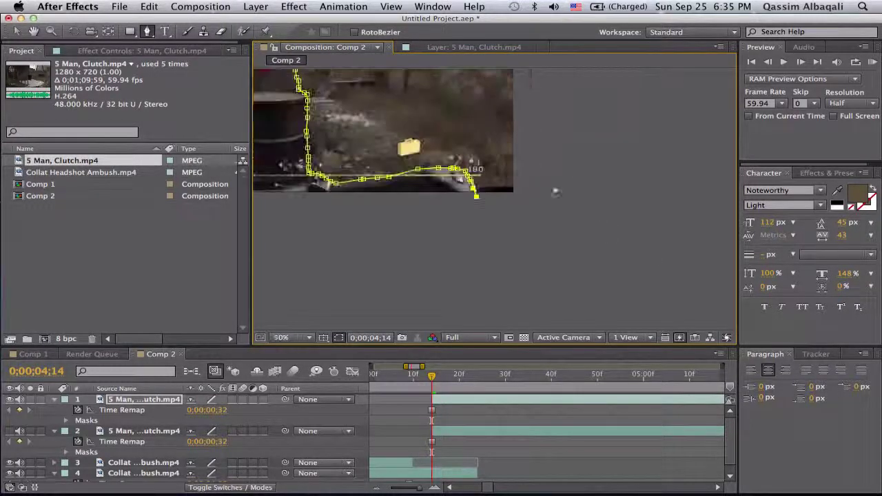
scroll(511, 259, "down", 4)
key("g")
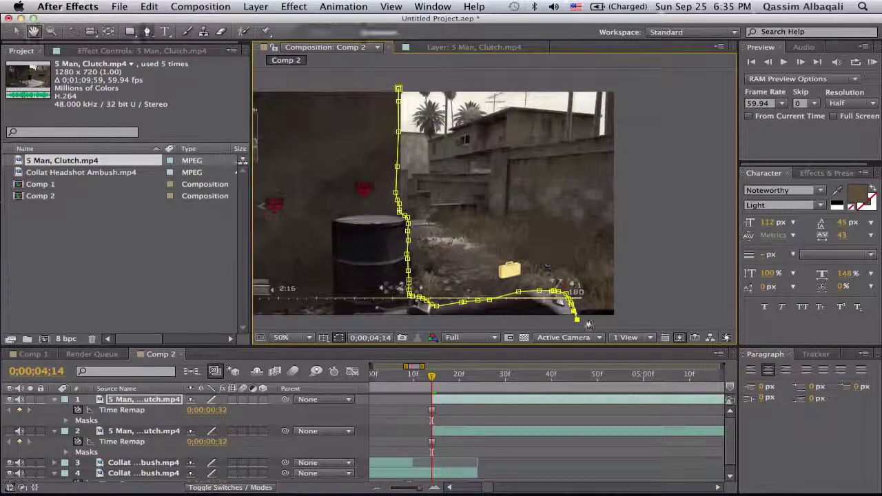
left_click(597, 321)
left_click(654, 298)
left_click(655, 112)
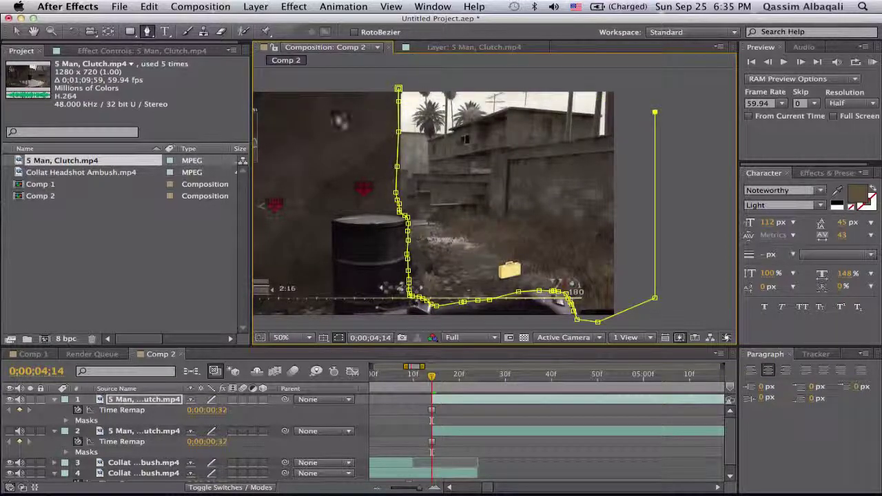
left_click(643, 83)
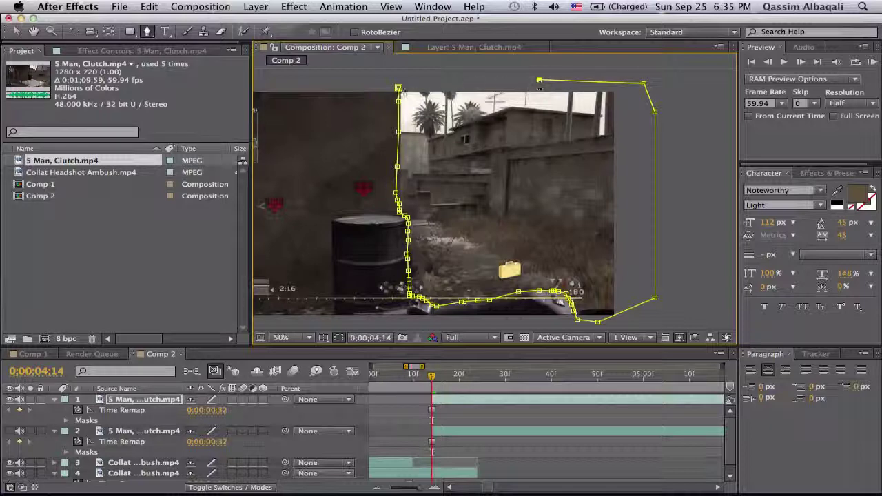
left_click(398, 88)
scroll(528, 142, "down", 4)
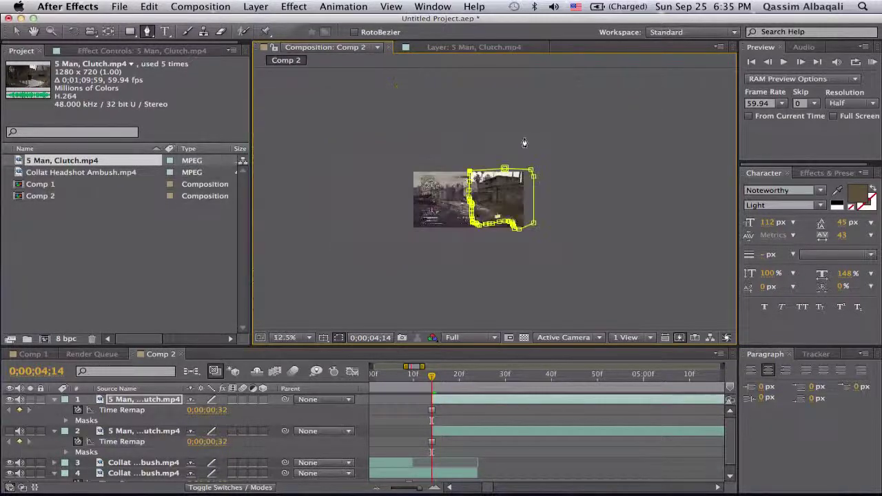
scroll(524, 146, "up", 4)
left_click_drag(384, 192, 473, 190)
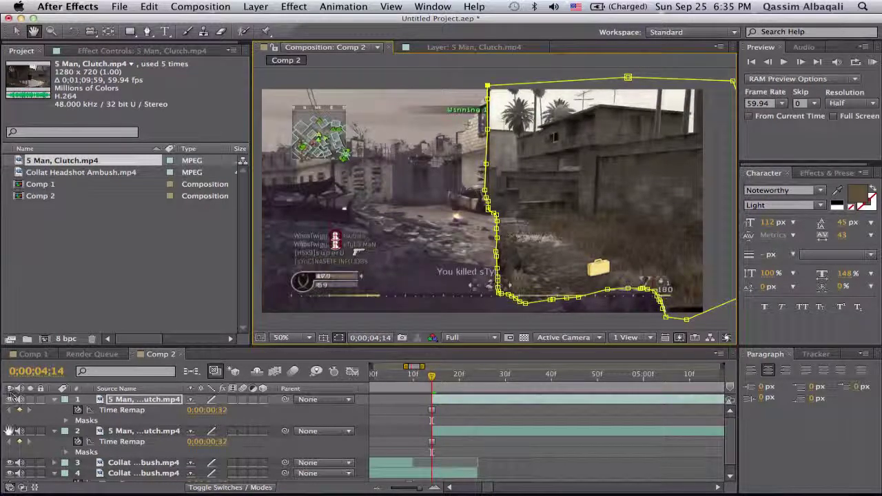
key("v")
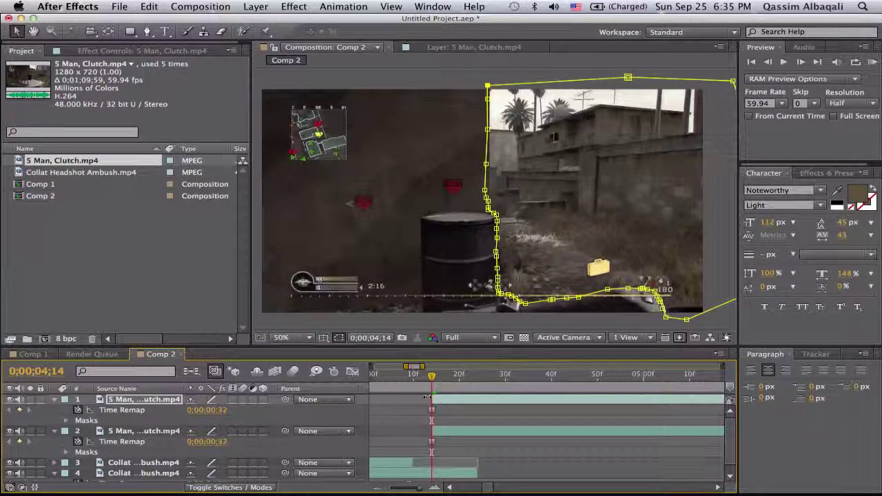
- Show layer 2's Position and drag its half left to -536.0, 360.0
left_click(444, 432)
mouse_move(431, 378)
left_mouse_down()
mouse_move(419, 378)
mouse_move(431, 377)
left_mouse_up()
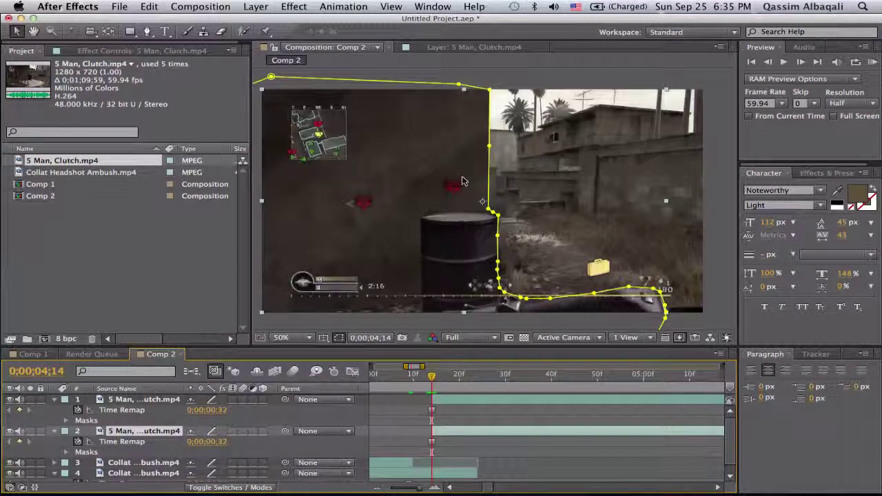
key("p")
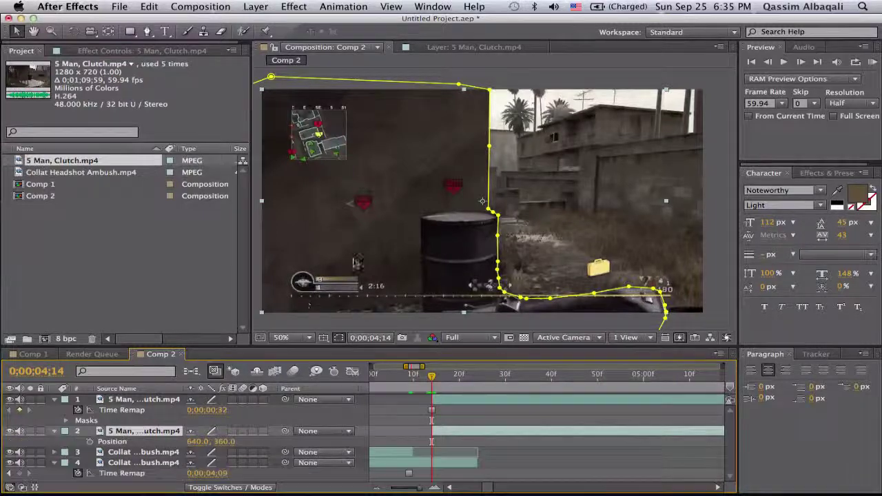
scroll(411, 223, "up", 1)
scroll(413, 223, "down", 1)
scroll(411, 221, "down", 1)
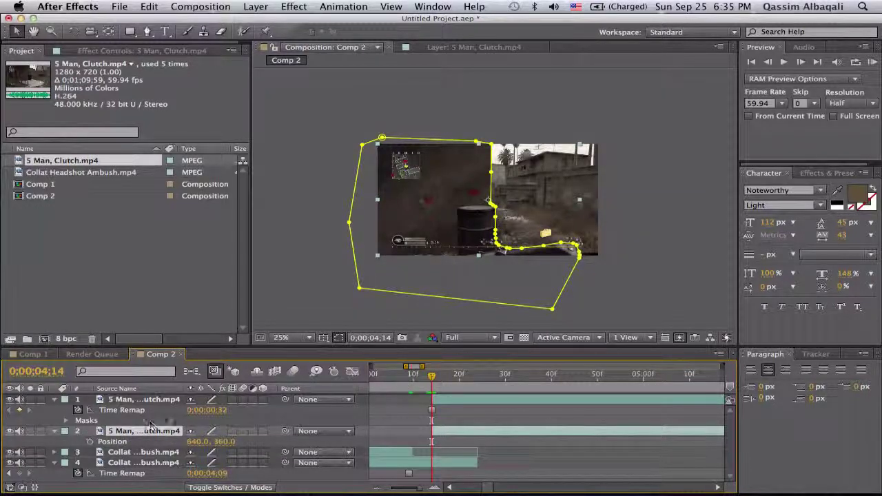
left_click_drag(417, 227, 220, 248)
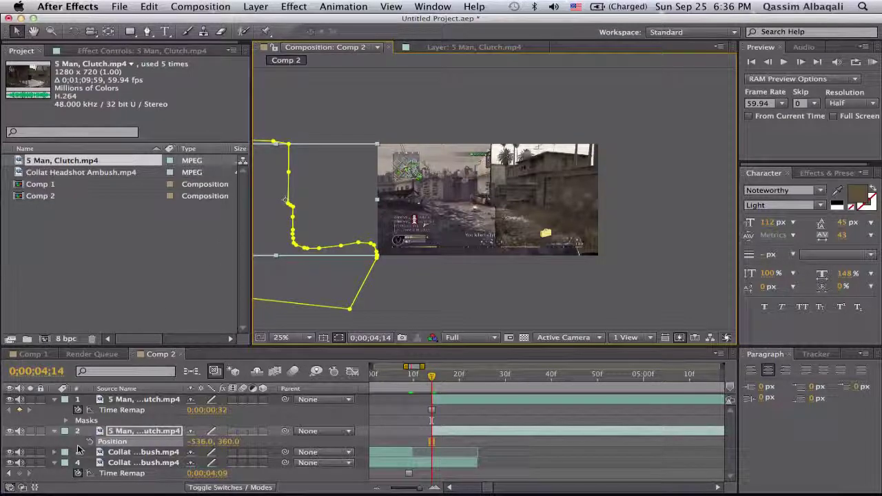
- Set a Position keyframe on layer 2 and nudge its bar's timing
left_click(88, 442)
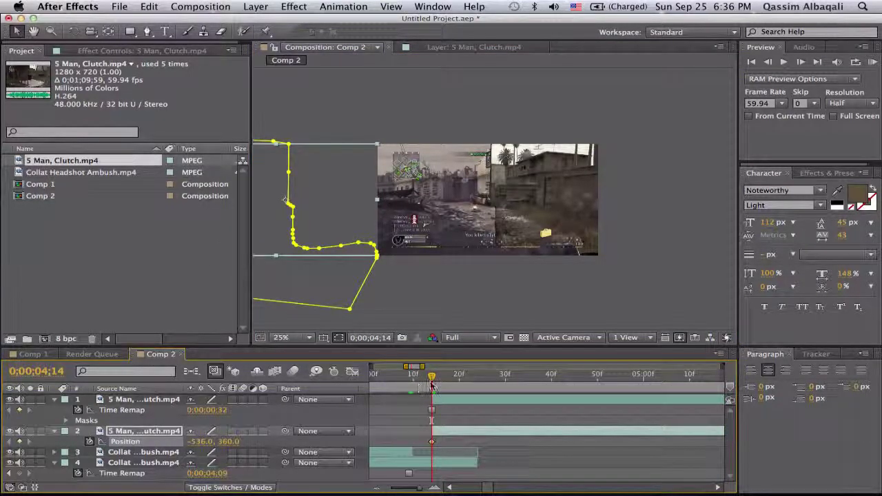
left_click_drag(431, 386, 474, 394)
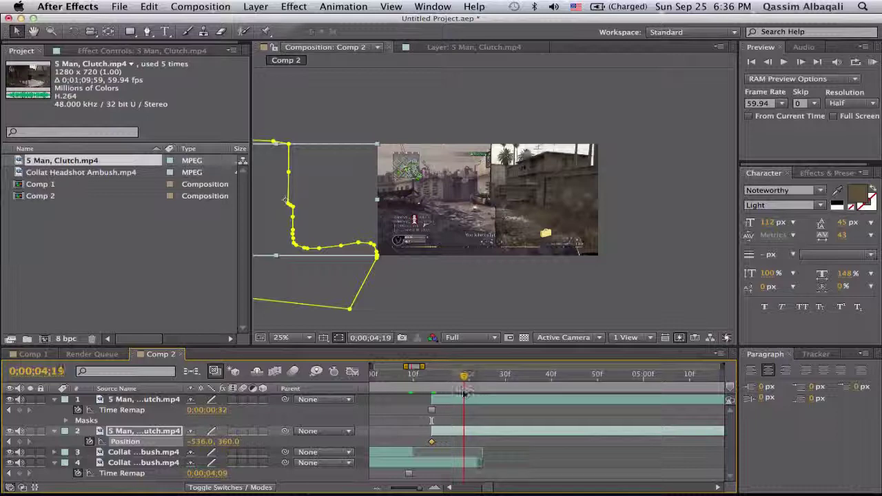
left_click(801, 62)
left_click_drag(475, 432, 455, 428)
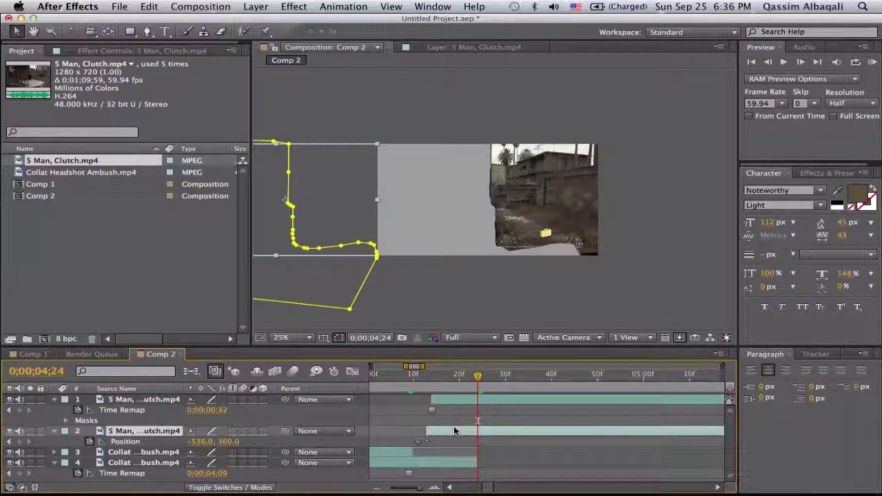
left_click_drag(476, 463, 517, 463)
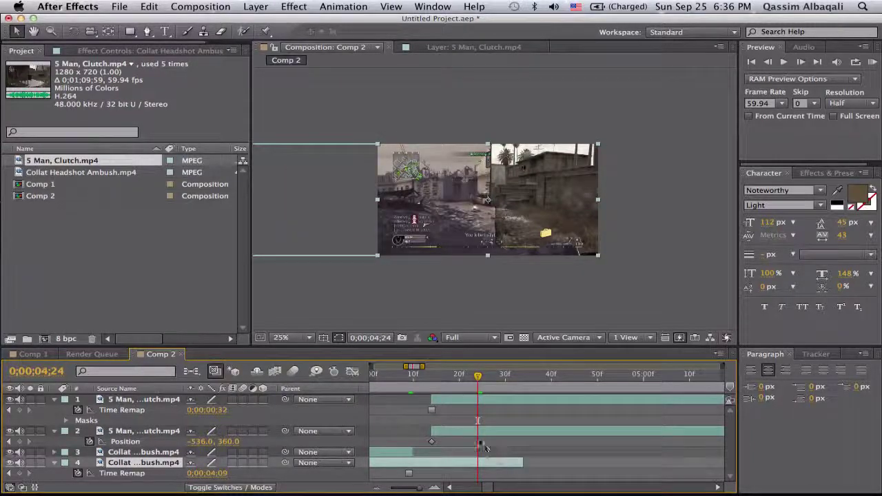
left_click_drag(461, 430, 474, 432)
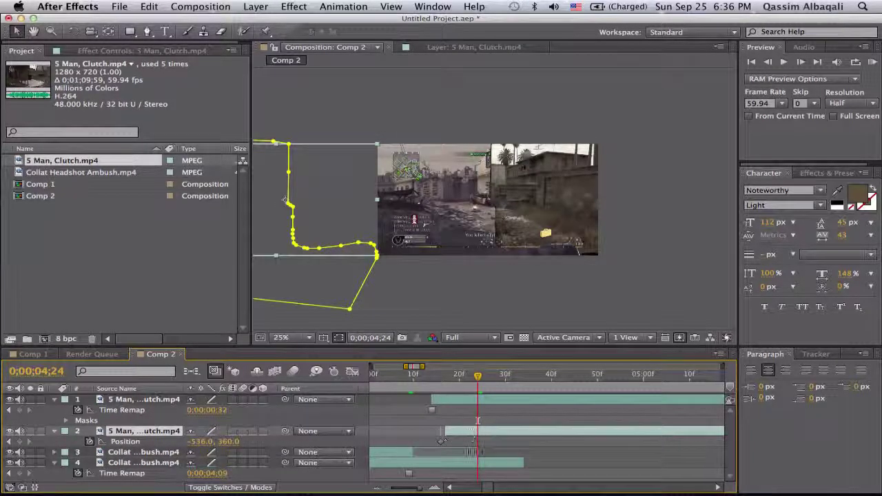
- Lengthen the Collat Headshot Ambush clip, realign layer 2, and return to 0;00;04;14
left_click(428, 464)
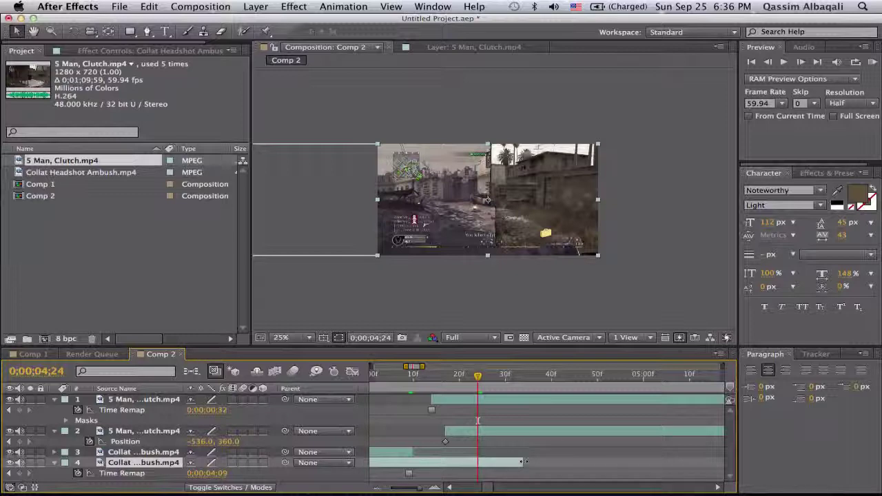
left_click_drag(525, 462, 537, 461)
left_click_drag(463, 436, 445, 436)
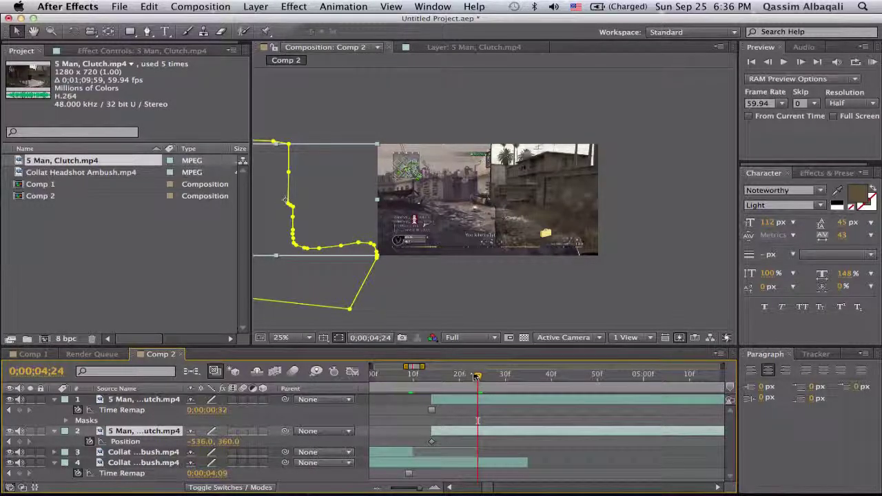
left_click_drag(475, 375, 432, 376)
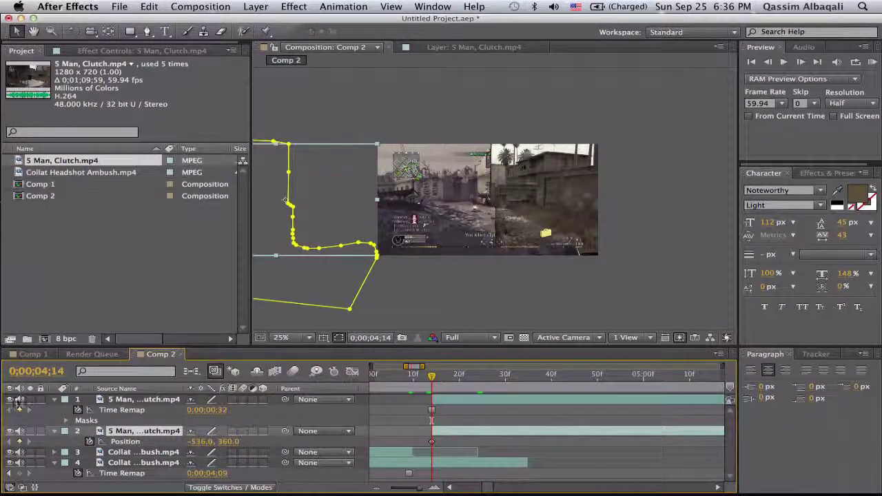
- Undo the stray Position keyframe added to layer 2 at 0;00;04;31
left_click(439, 377)
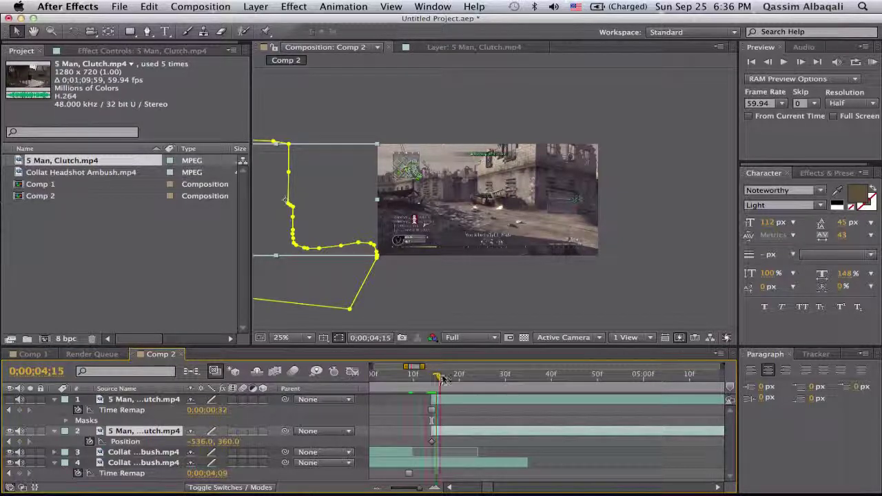
left_click_drag(442, 378, 509, 377)
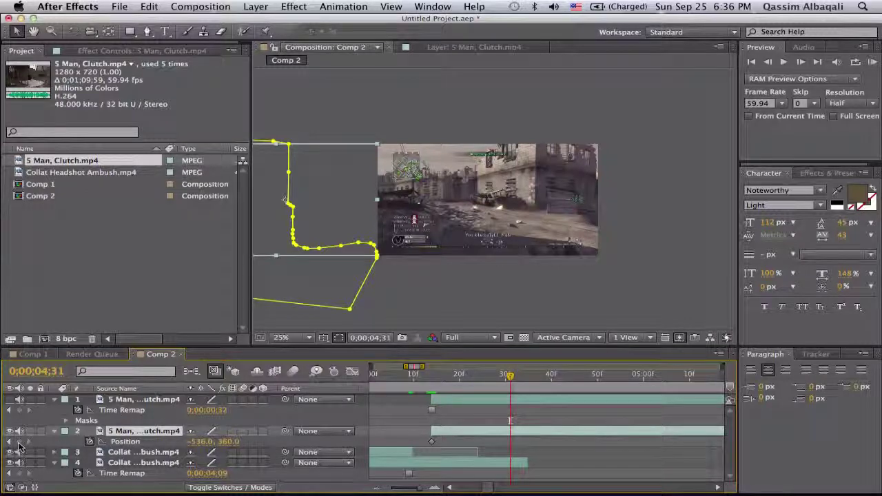
left_click(19, 442)
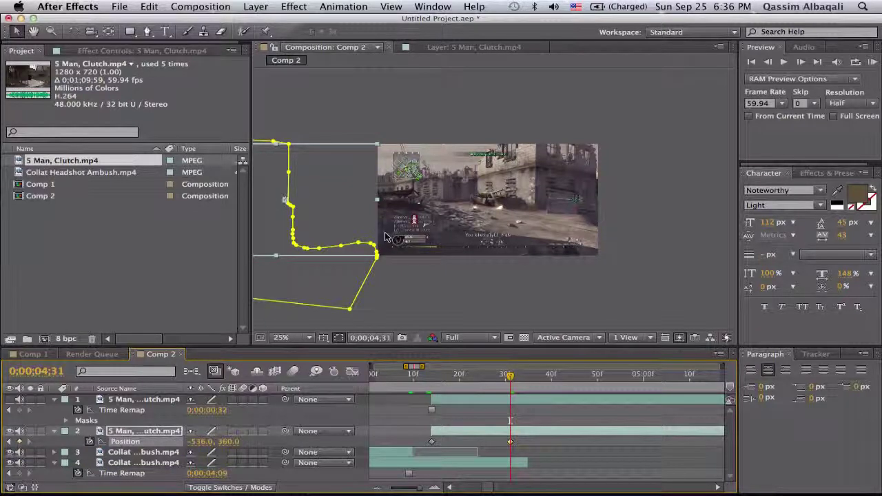
key("ctrl+z")
left_click(293, 201)
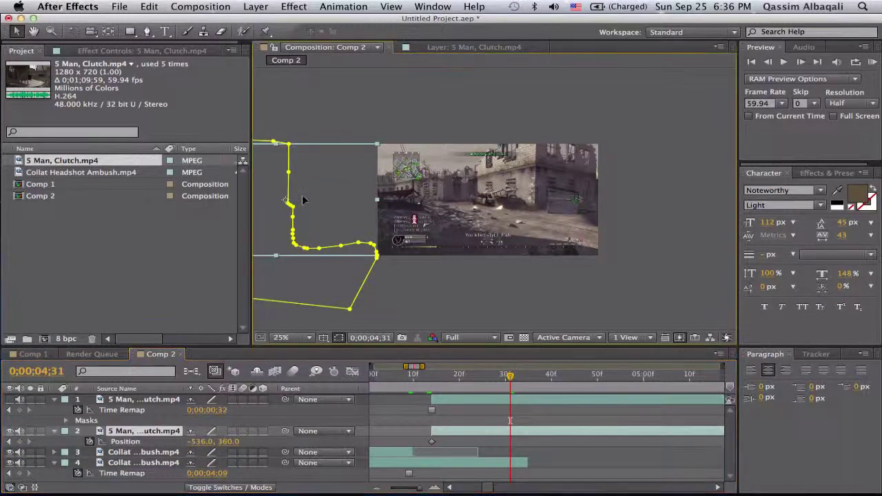
- At 0;00;04;33, drag layer 2 into place at 640, 360, keying its end position
left_click_drag(509, 376, 430, 381)
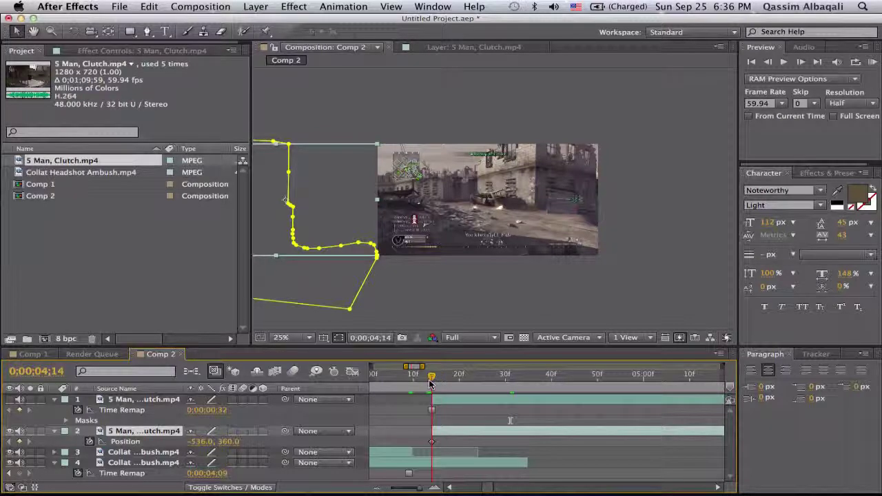
left_click_drag(429, 384, 518, 382)
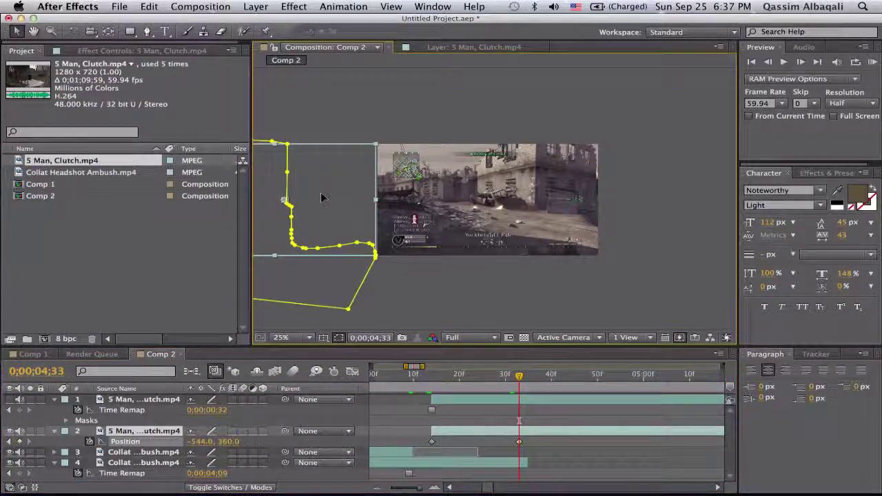
left_click_drag(321, 198, 525, 204)
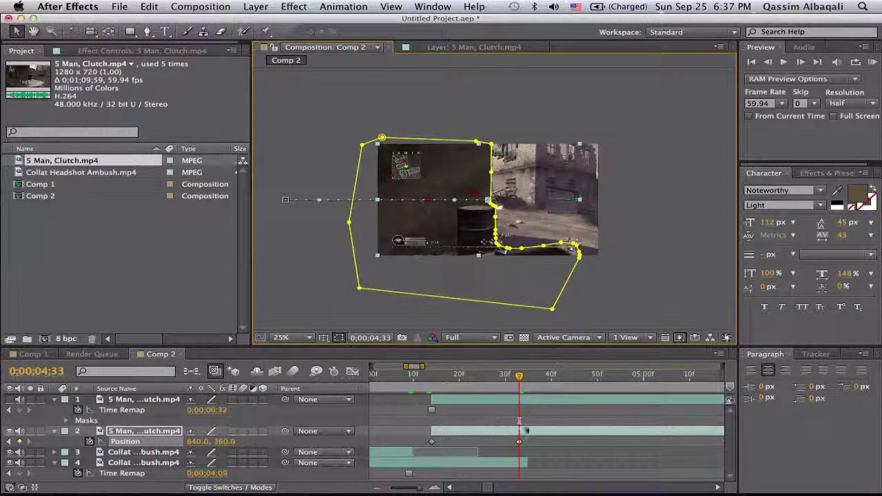
mouse_move(519, 376)
left_mouse_down()
mouse_move(430, 388)
mouse_move(469, 430)
mouse_move(517, 436)
left_mouse_up()
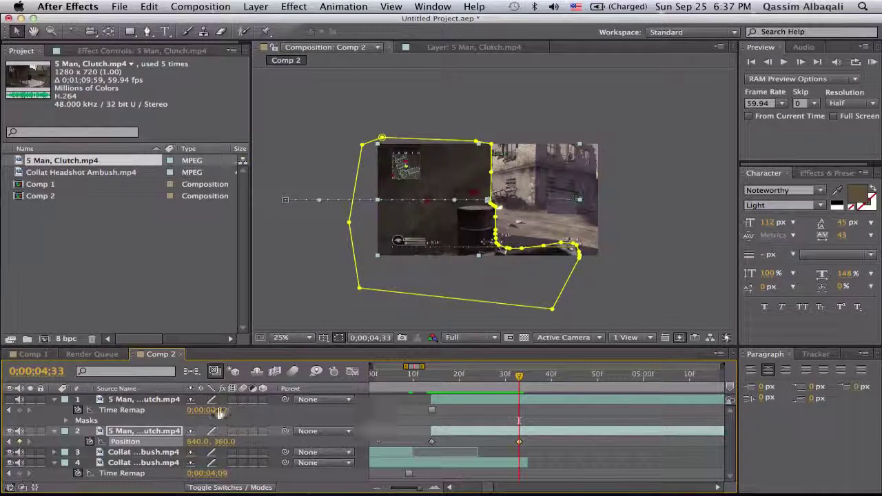
- Keyframe layer 1's Position at 1268, 360 at 0;00;04;14, off-frame right
left_click(520, 399)
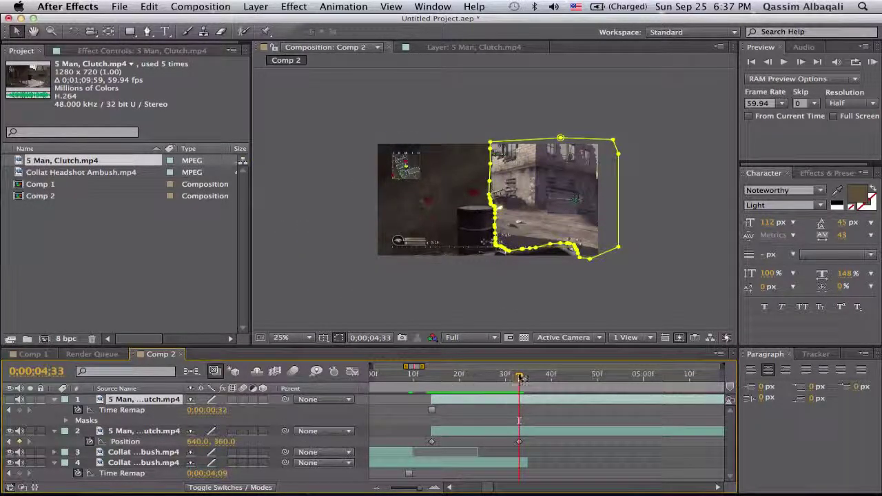
left_click_drag(520, 377, 431, 376)
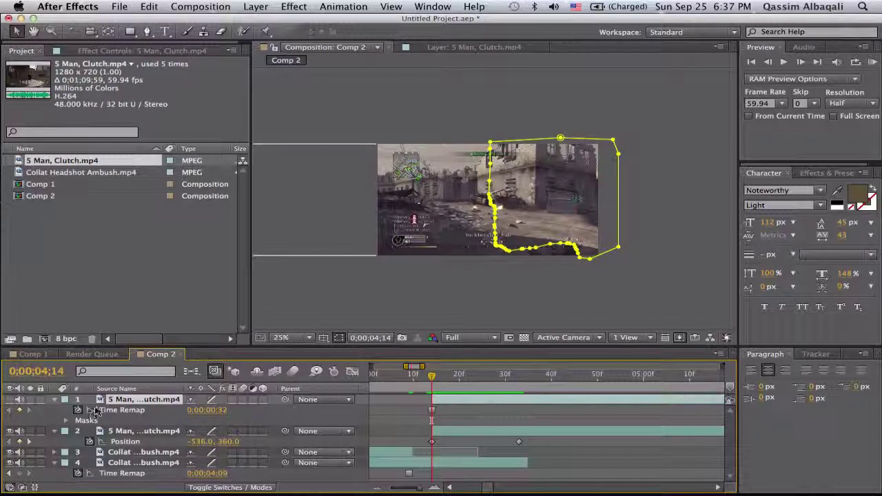
key("p")
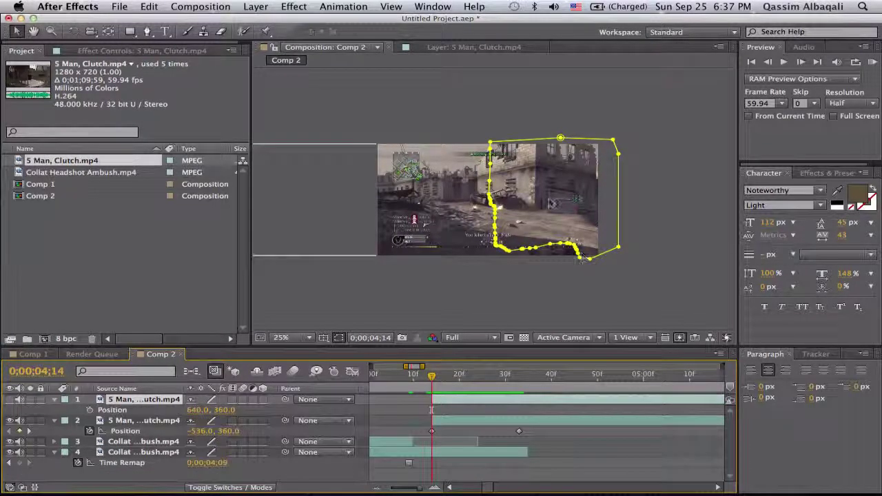
left_click(511, 225)
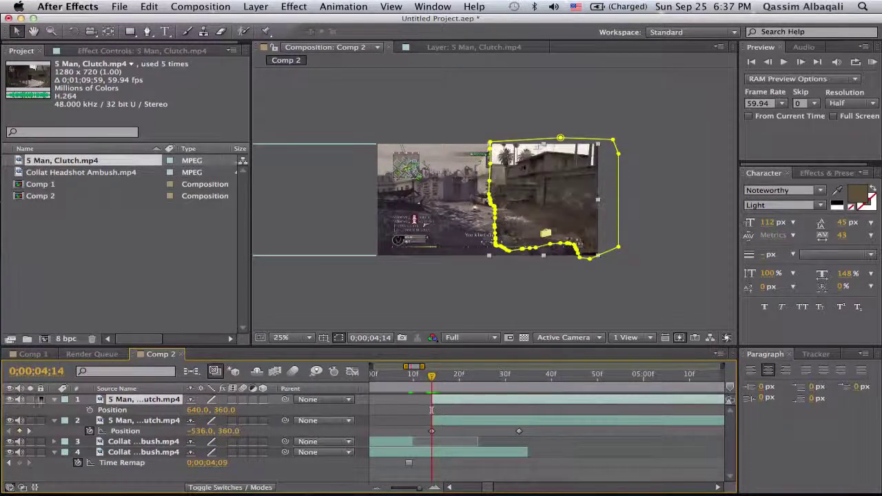
key("Left")
key("Left")
key("Left")
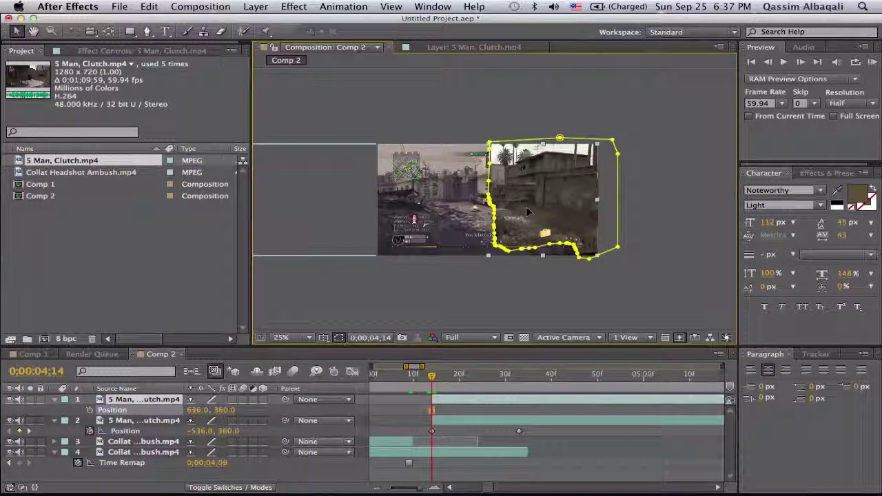
left_click_drag(530, 213, 638, 213)
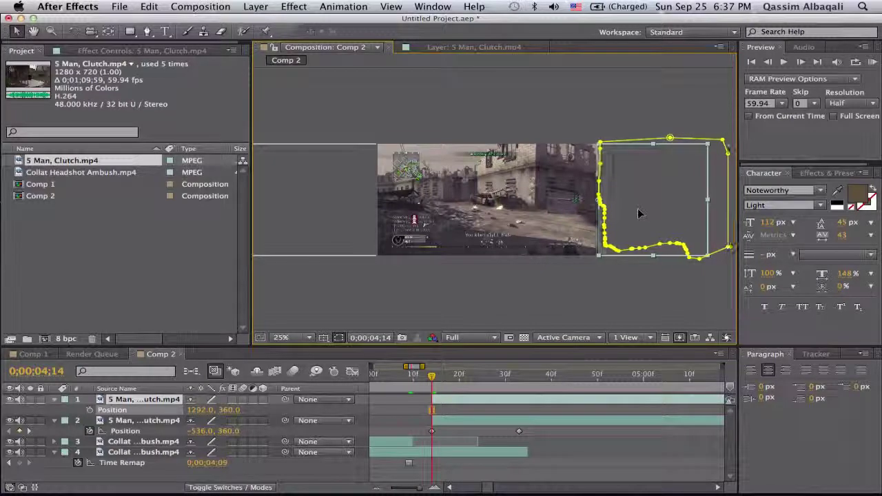
left_click_drag(638, 213, 634, 214)
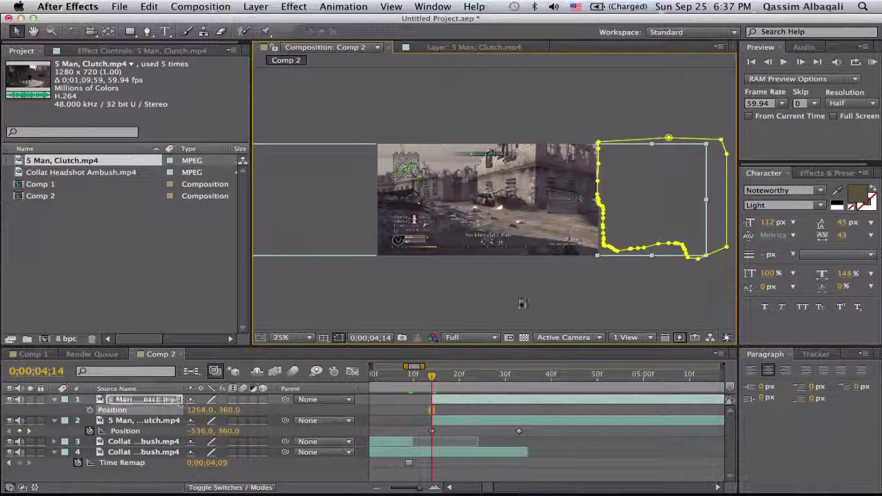
left_click(432, 370)
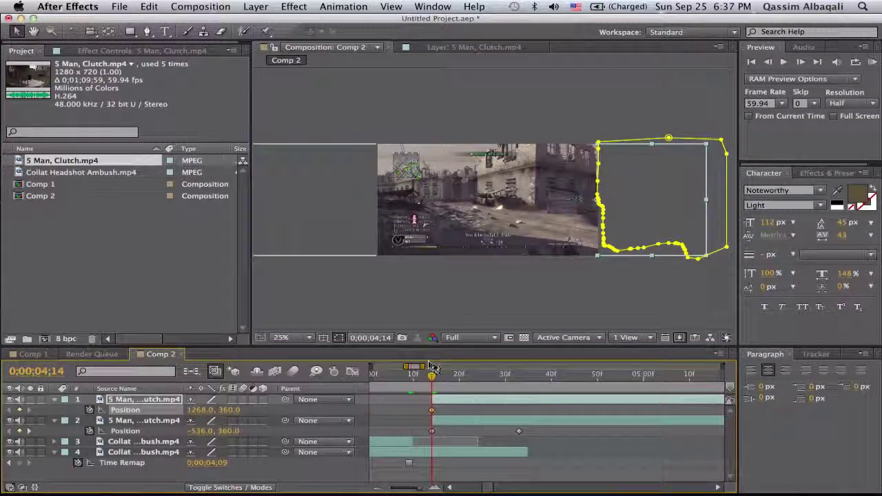
- At 0;00;04;33, add a Position keyframe and slide the right half beside the left
left_click_drag(431, 373, 521, 376)
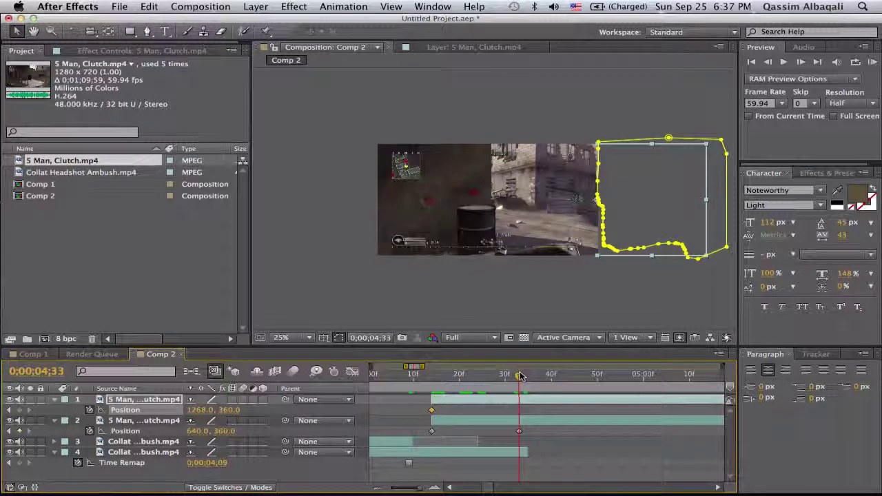
key("alt+shift+p")
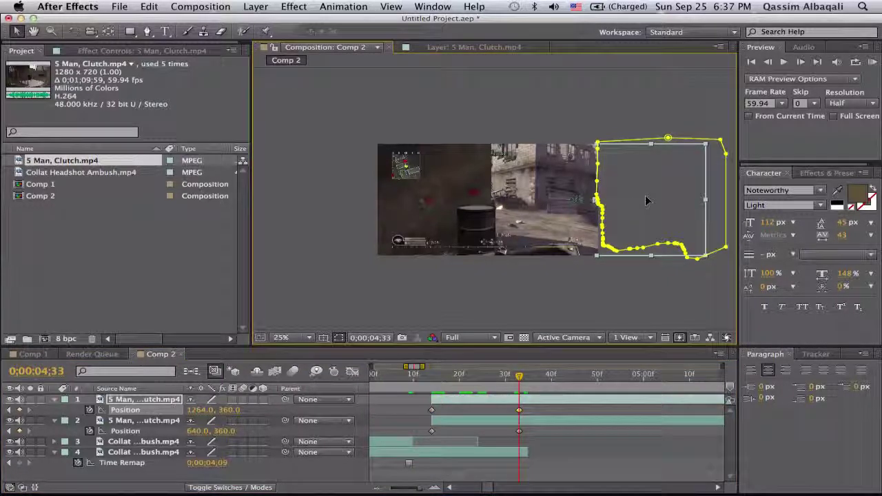
left_click_drag(646, 200, 541, 211)
- Zoom the viewer to 50% and scrub from 0;00;04;14 to 0;00;04;16 to check the slide
scroll(538, 207, "down", 1)
scroll(534, 196, "up", 1)
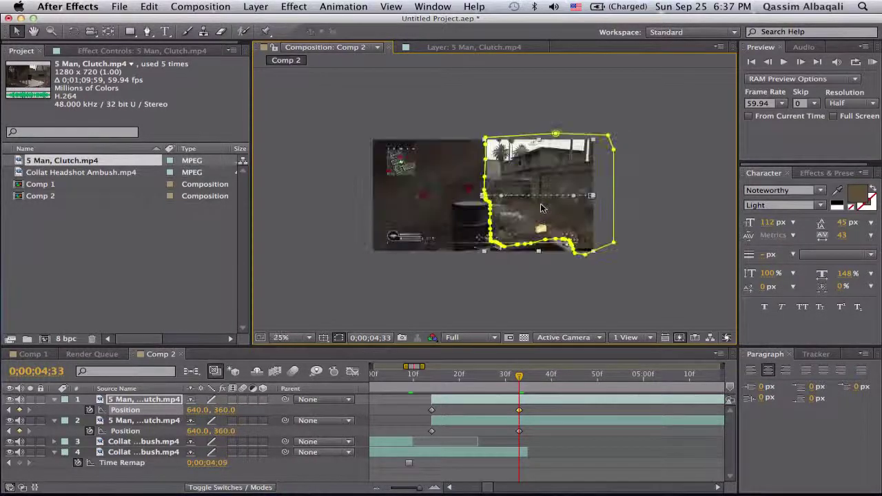
scroll(529, 179, "up", 1)
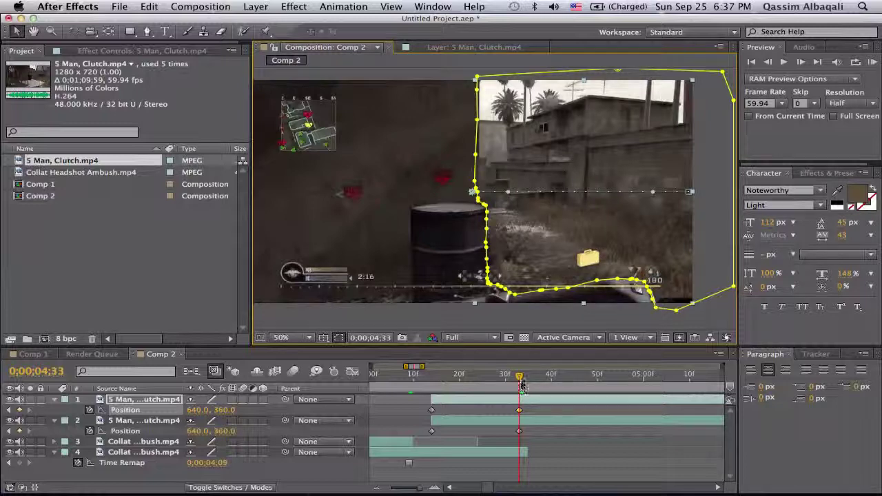
left_click_drag(522, 386, 432, 391)
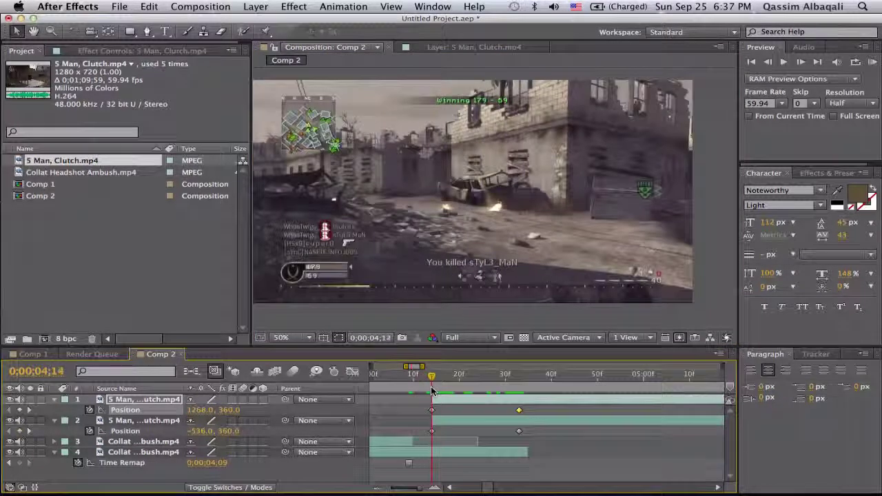
left_click(433, 392)
left_click_drag(424, 375, 435, 378)
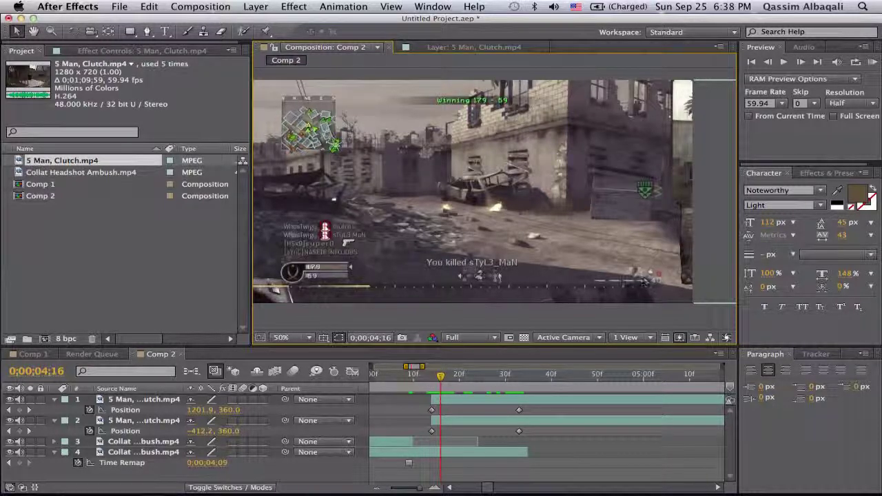
mouse_move(441, 377)
left_mouse_down()
mouse_move(449, 386)
mouse_move(463, 377)
left_mouse_up()
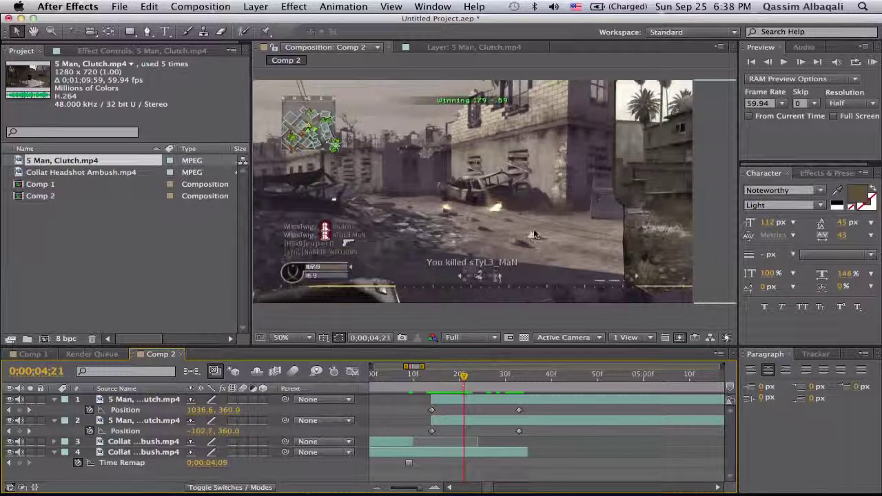
scroll(534, 234, "down", 2)
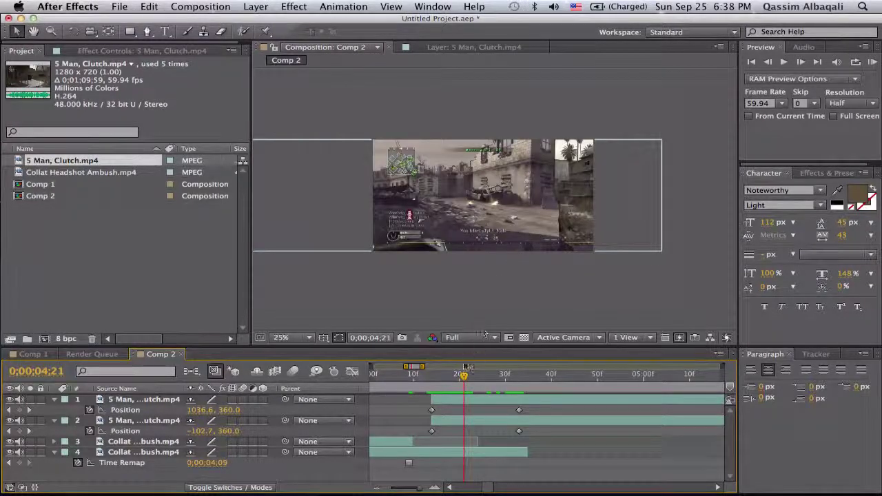
scroll(476, 292, "up", 2)
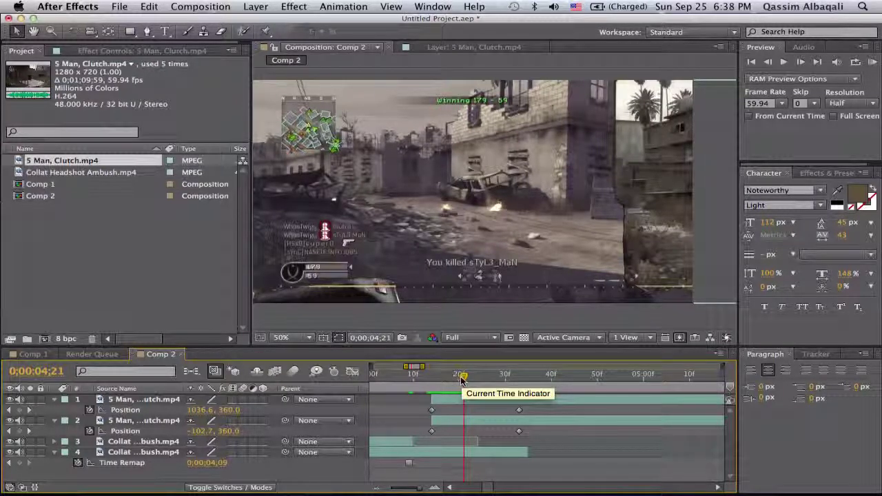
mouse_move(463, 379)
left_mouse_down()
mouse_move(418, 385)
mouse_move(518, 392)
left_mouse_up()
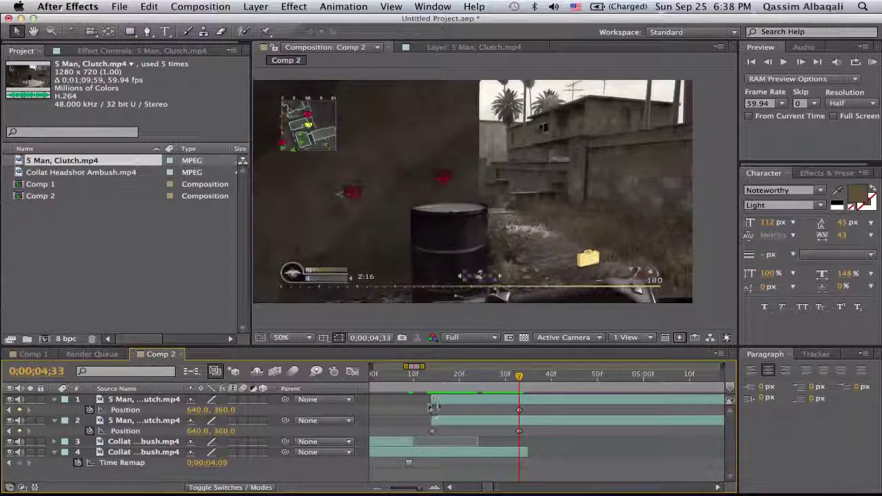
- Add 5 Man, Clutch.mp4 as the new top layer and start its bar at 0;00;04;14
left_click(461, 398)
key("super+d")
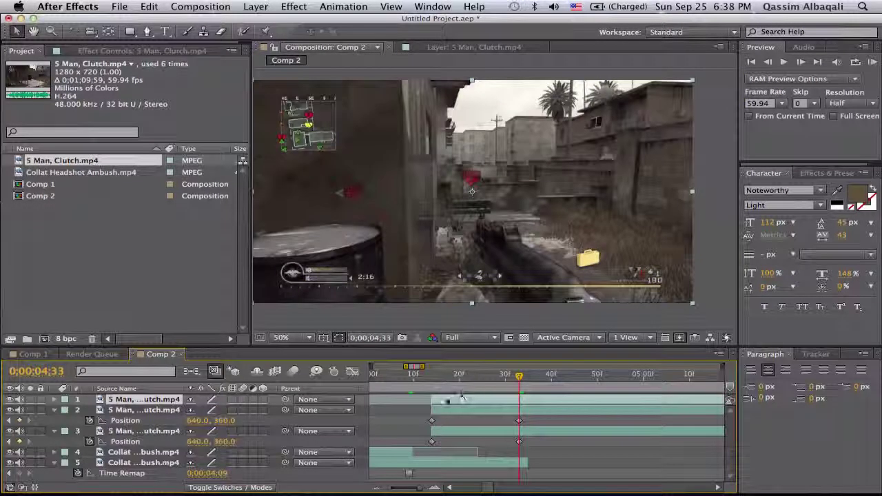
mouse_move(445, 403)
left_mouse_down()
mouse_move(544, 401)
mouse_move(491, 377)
left_mouse_up()
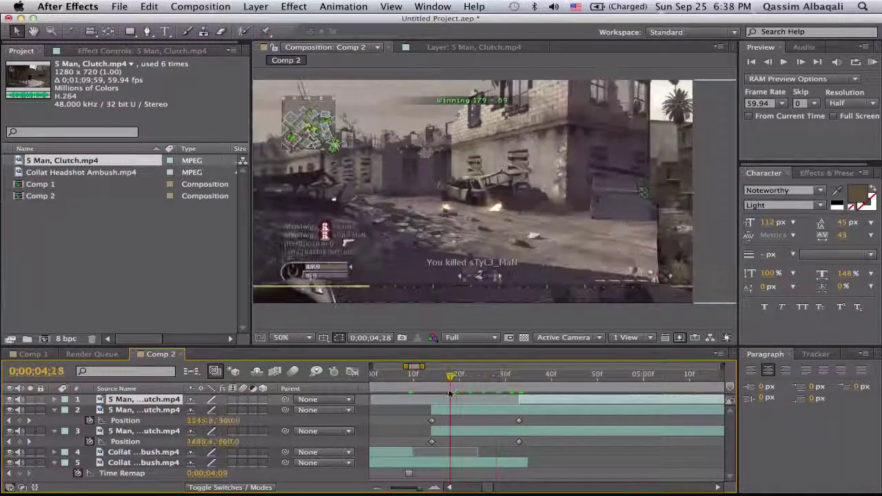
key("space")
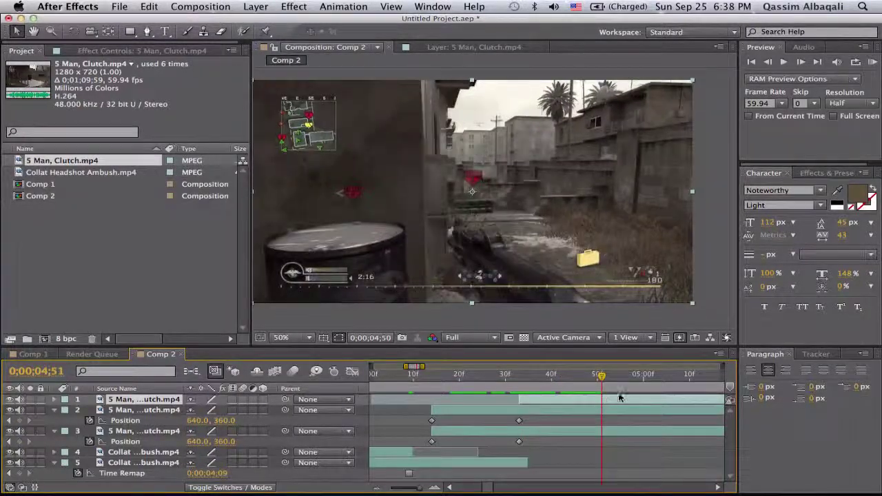
left_click_drag(560, 403, 461, 409)
left_click(462, 410)
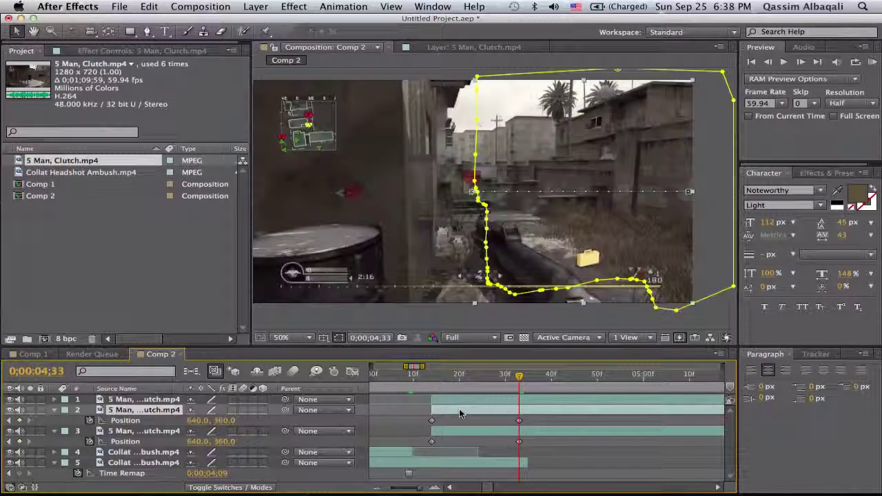
left_click(461, 403)
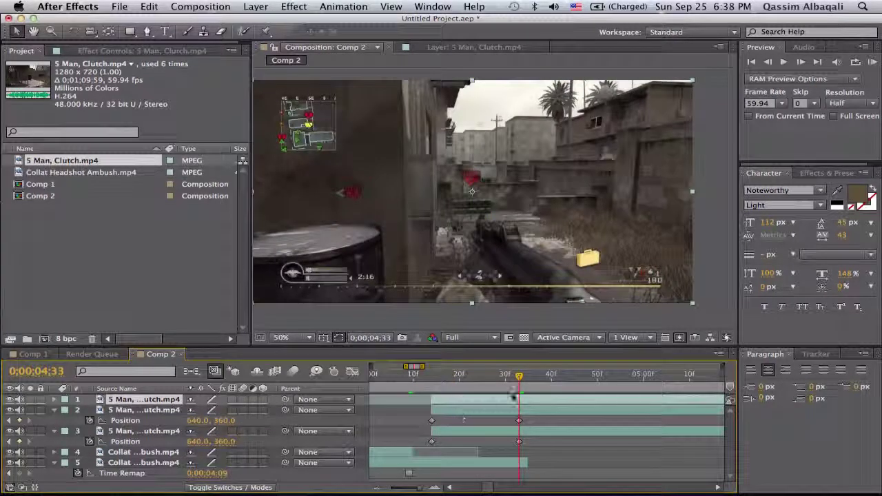
mouse_move(519, 378)
left_mouse_down()
mouse_move(432, 377)
mouse_move(435, 390)
left_mouse_up()
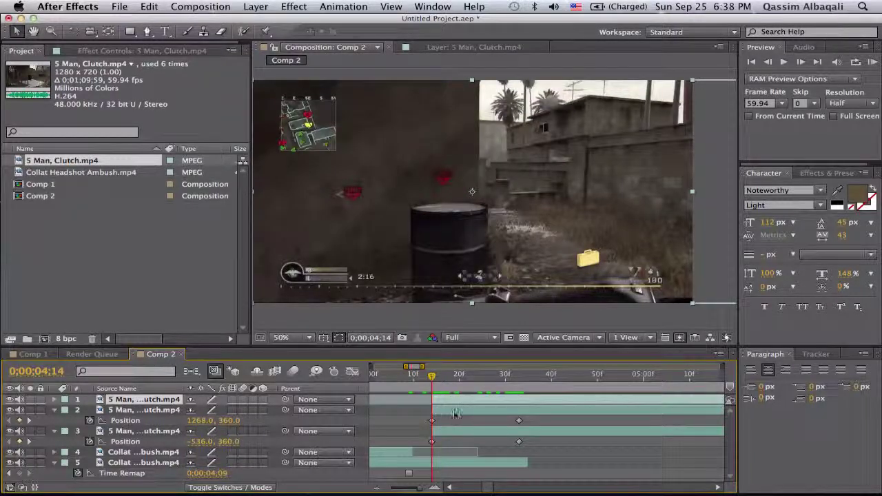
left_click(455, 411)
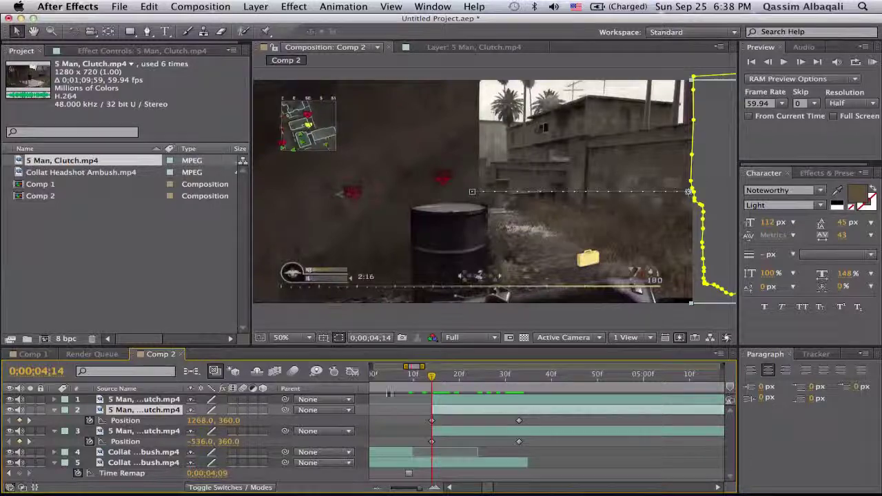
left_click(456, 431)
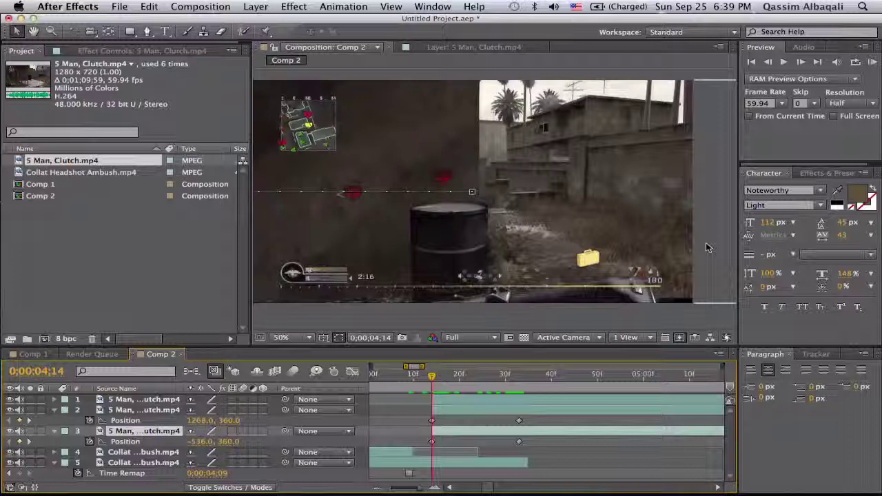
left_click(463, 399)
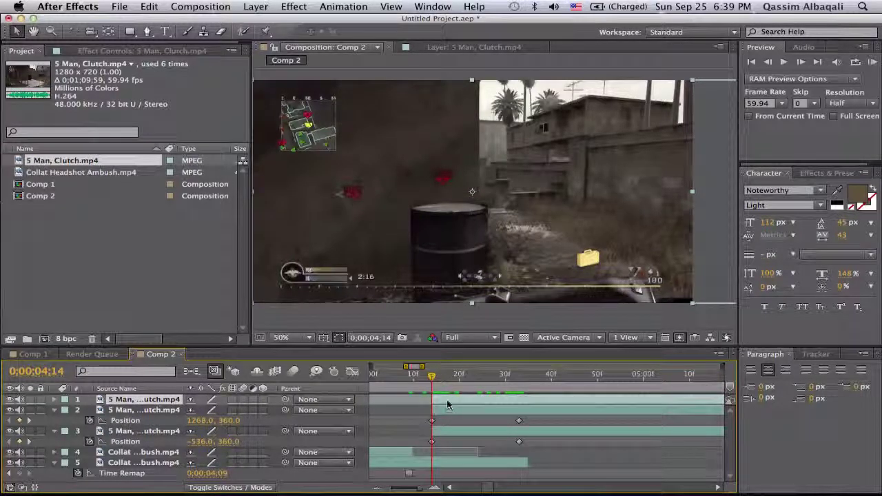
- Shift the continuing 5 Man clip later and scrub through the transition frames
left_click_drag(445, 401, 529, 407)
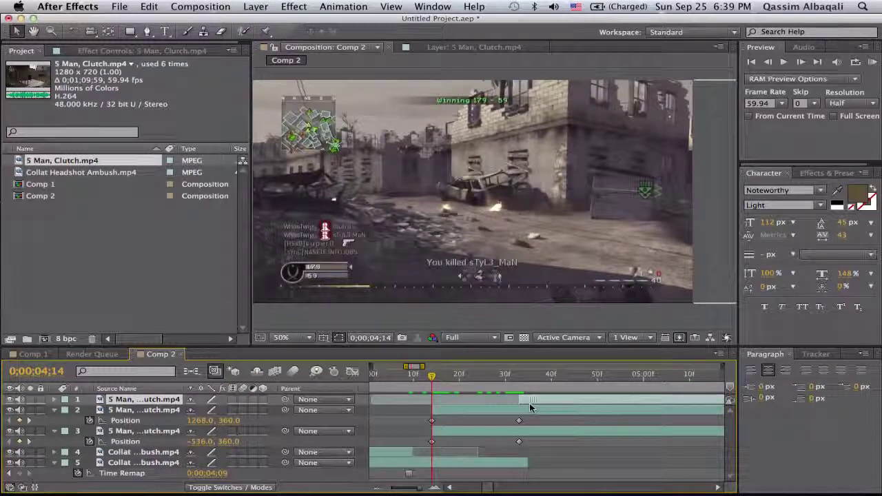
mouse_move(432, 376)
left_mouse_down()
mouse_move(518, 390)
mouse_move(620, 392)
left_mouse_up()
left_click(460, 488)
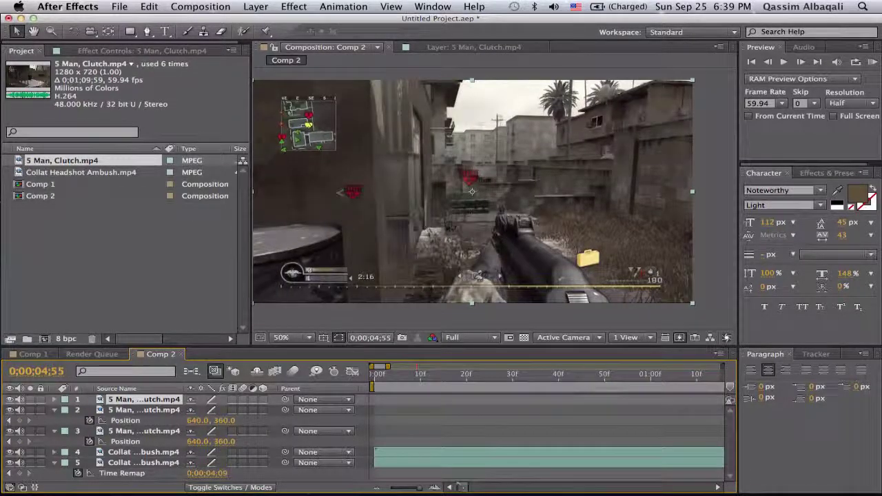
- Zoom the time ruler out fully and pull the work-area end to just after the transition
left_click(376, 487)
left_click(375, 489)
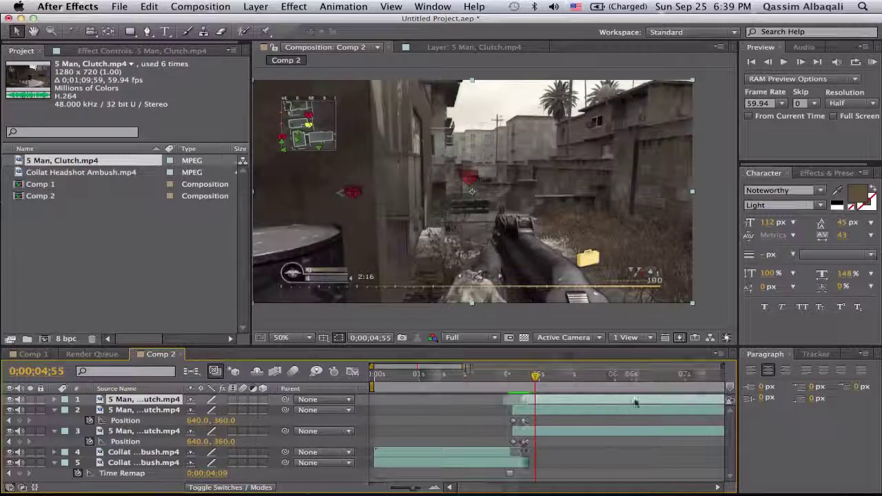
left_click(376, 488)
left_click(377, 488)
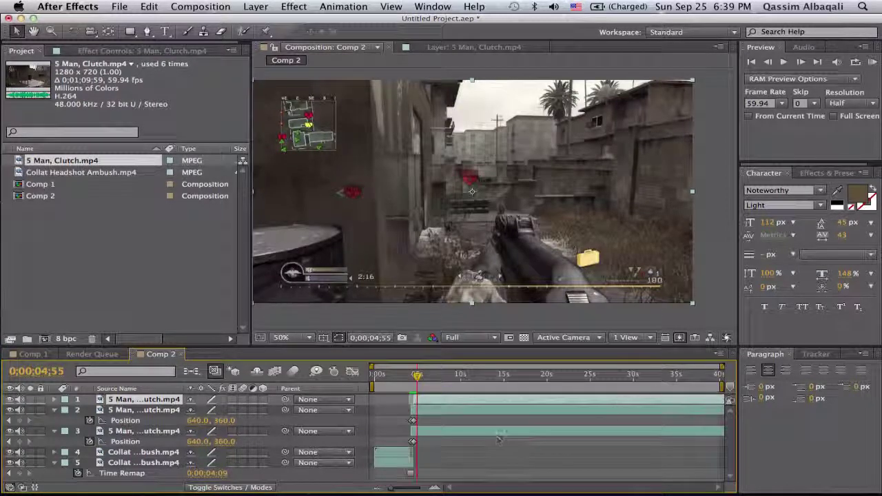
mouse_move(722, 387)
left_mouse_down()
mouse_move(431, 379)
mouse_move(441, 379)
left_mouse_up()
- Run a RAM Preview of Comp 2's split transition, briefly checking Mission Control
left_click(872, 63)
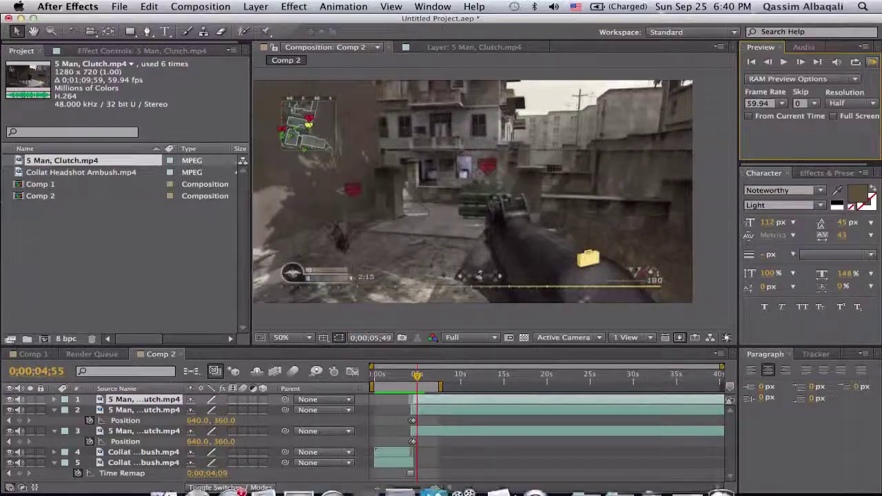
key("ctrl+Up")
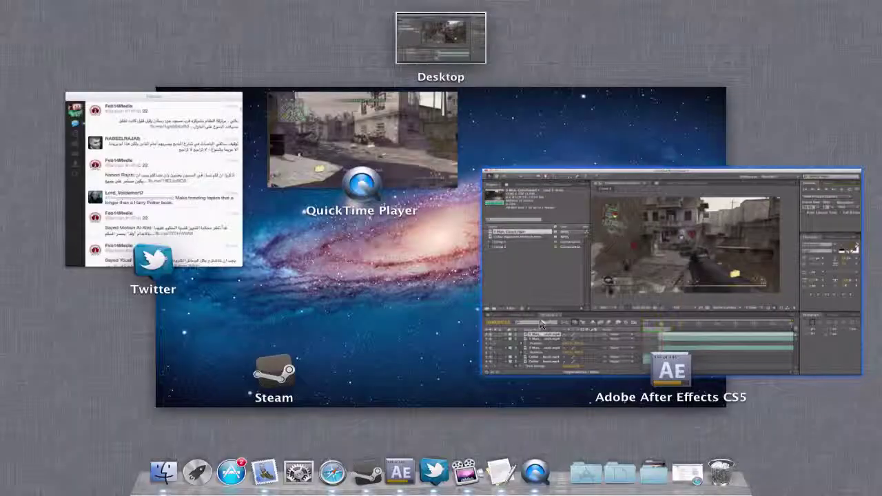
key("ctrl+Up")
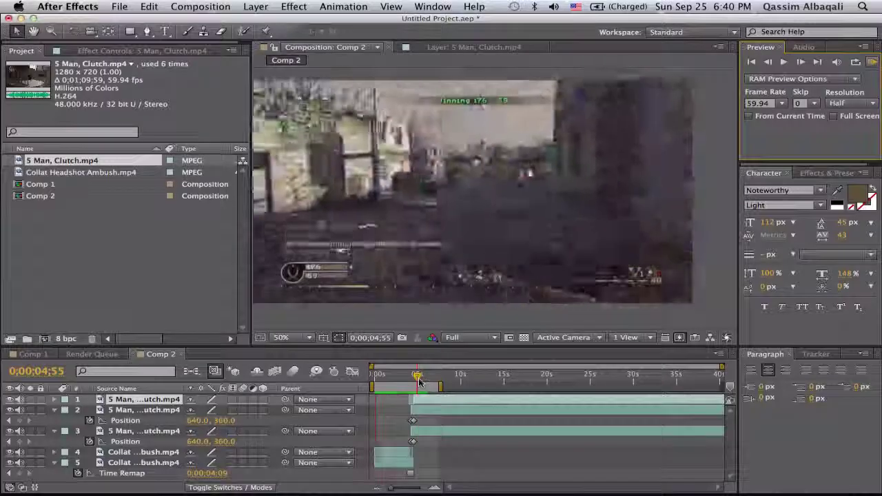
- Extend the Collat Headshot Ambush out point and move both split halves with their keyframes later
left_click(434, 487)
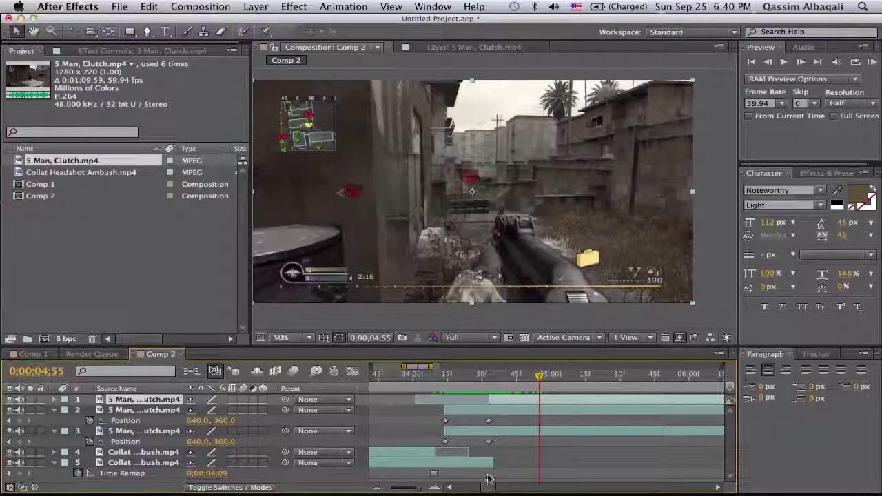
left_click_drag(493, 462, 601, 463)
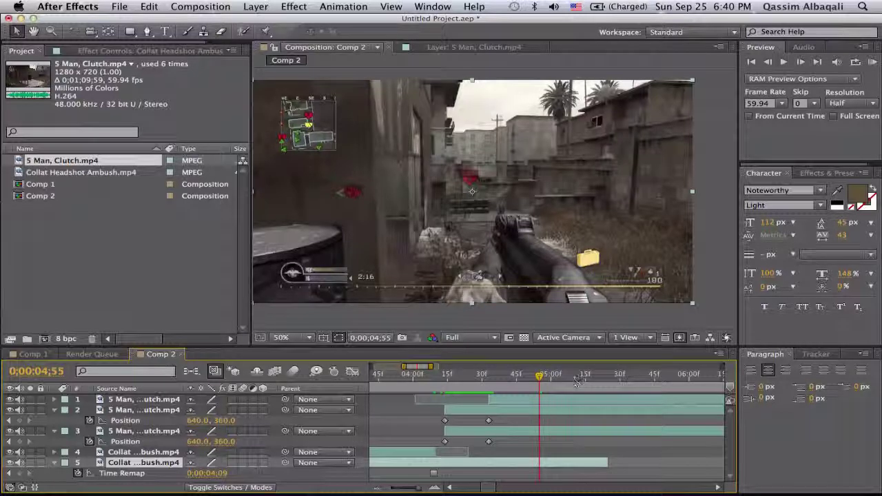
left_click_drag(539, 376, 438, 381)
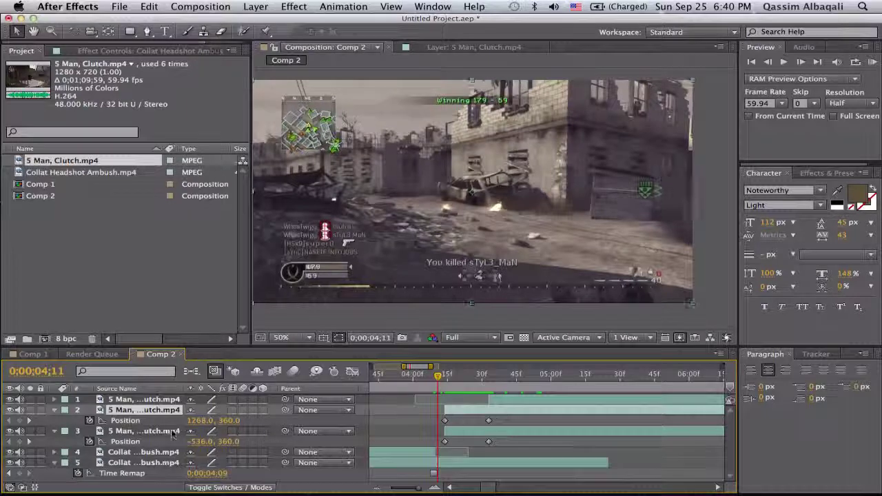
left_click_drag(501, 414, 475, 446)
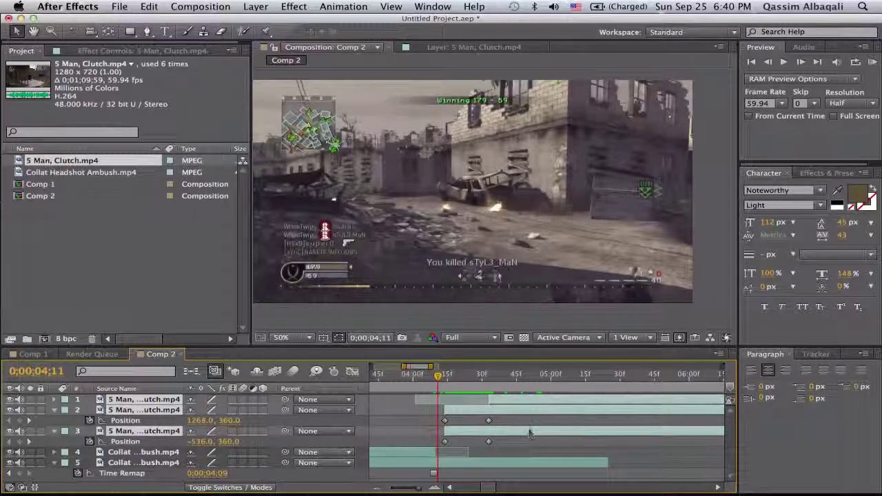
mouse_move(527, 432)
left_mouse_down()
mouse_move(577, 432)
mouse_move(518, 444)
mouse_move(581, 442)
left_mouse_up()
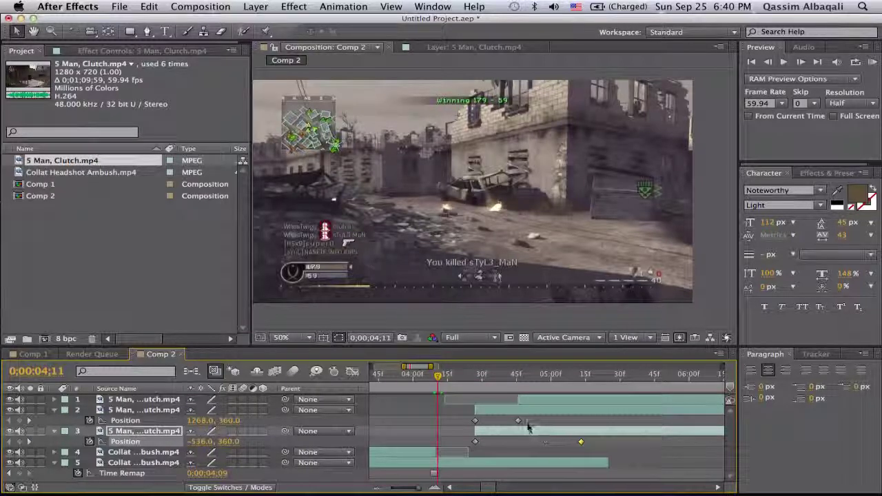
- Move layer 2's first and 640.0, 360.0 end Position keyframes to match layer 3's
left_click_drag(519, 425, 590, 427)
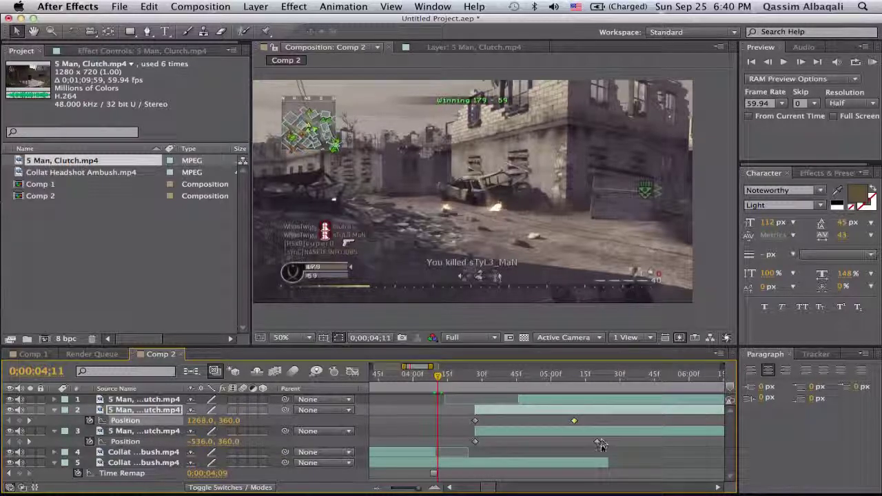
left_click(590, 434)
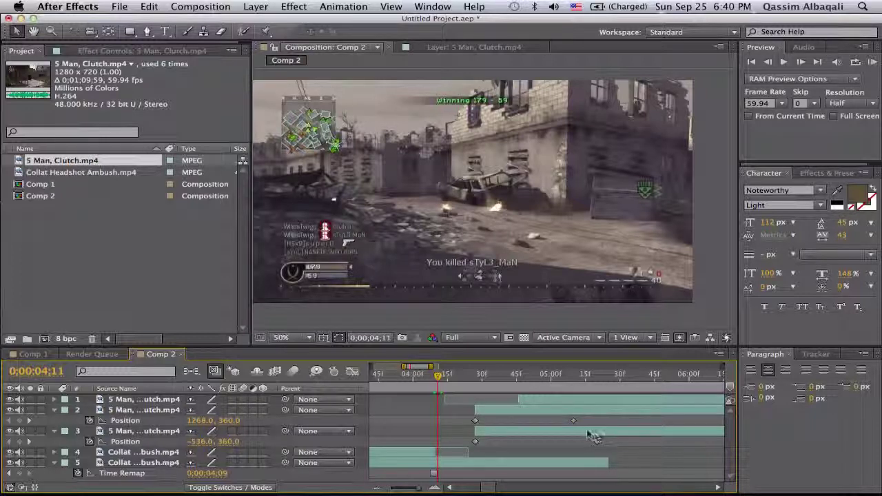
left_click(575, 421)
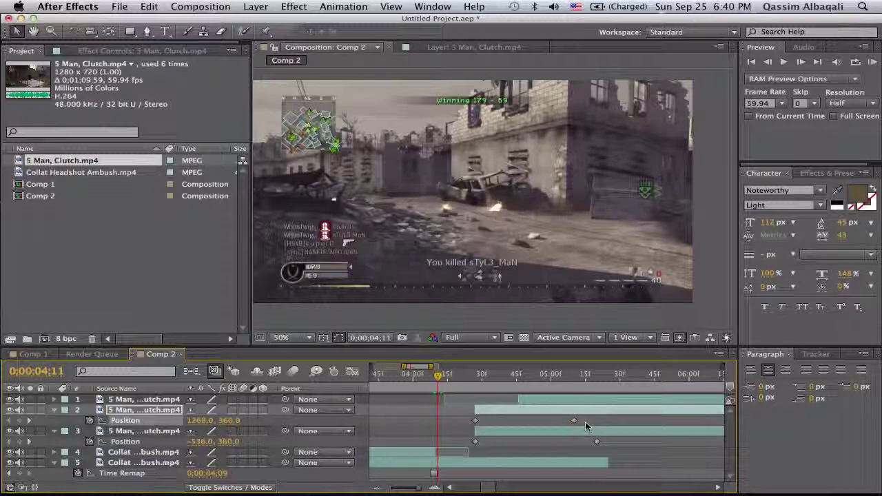
left_click_drag(575, 422, 598, 435)
mouse_move(475, 422)
left_mouse_down()
mouse_move(507, 422)
mouse_move(477, 422)
left_mouse_up()
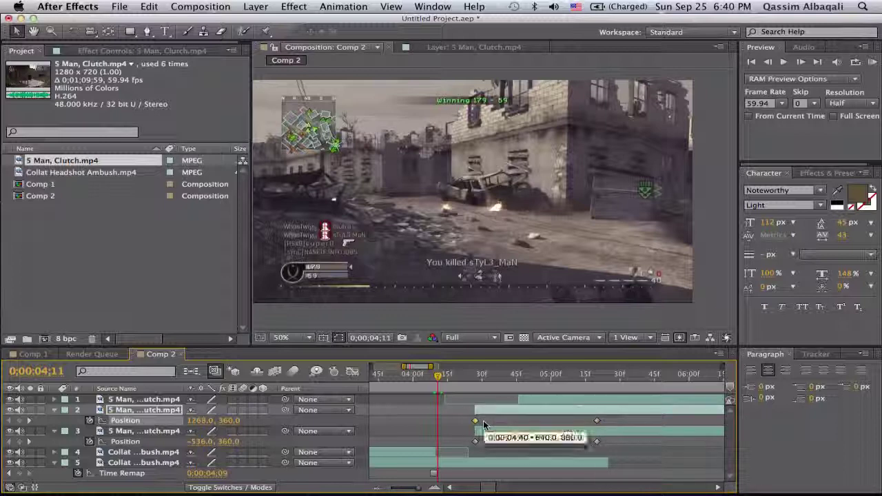
left_click(451, 424)
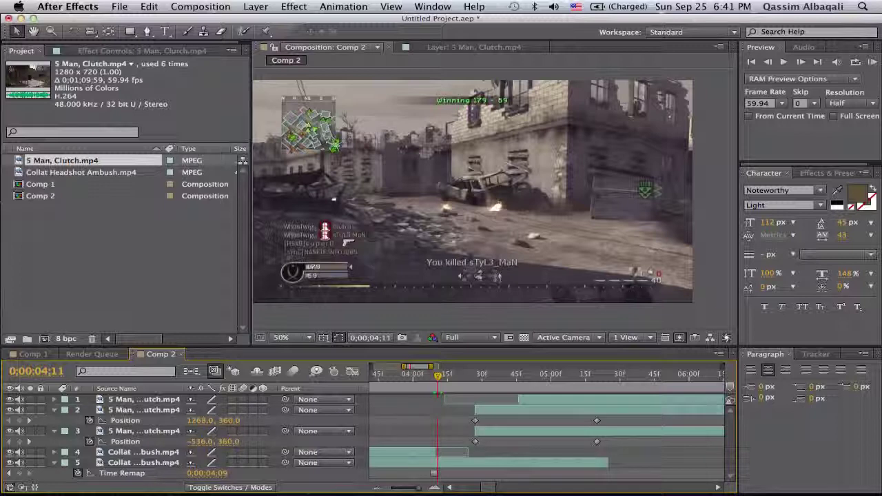
- Jump to the next keyframe, then RAM-preview the transition at Third resolution
key("k")
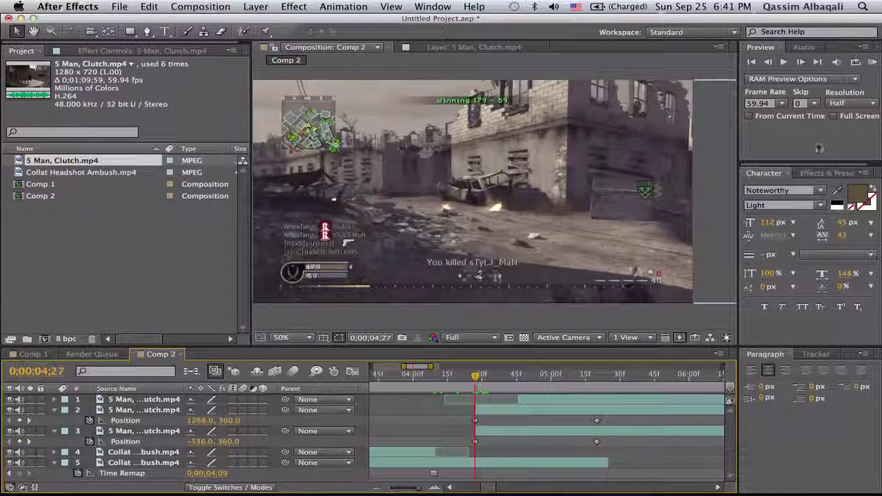
left_click(846, 103)
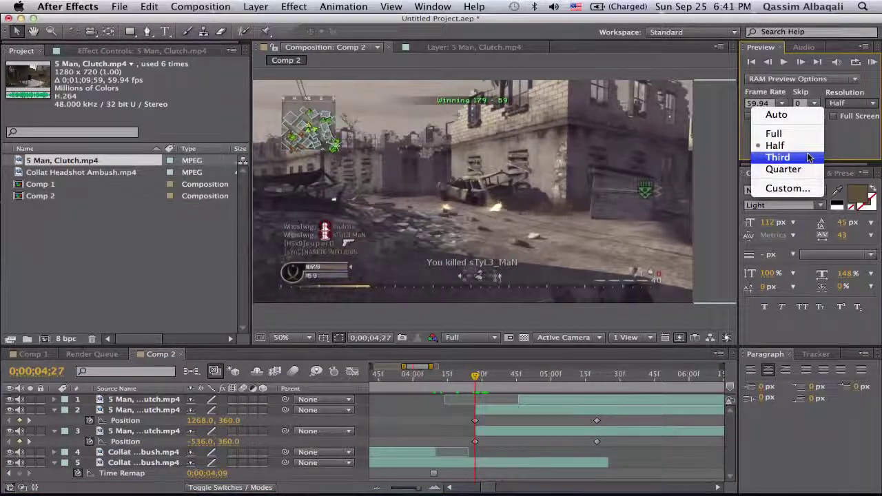
left_click(792, 152)
left_click(872, 61)
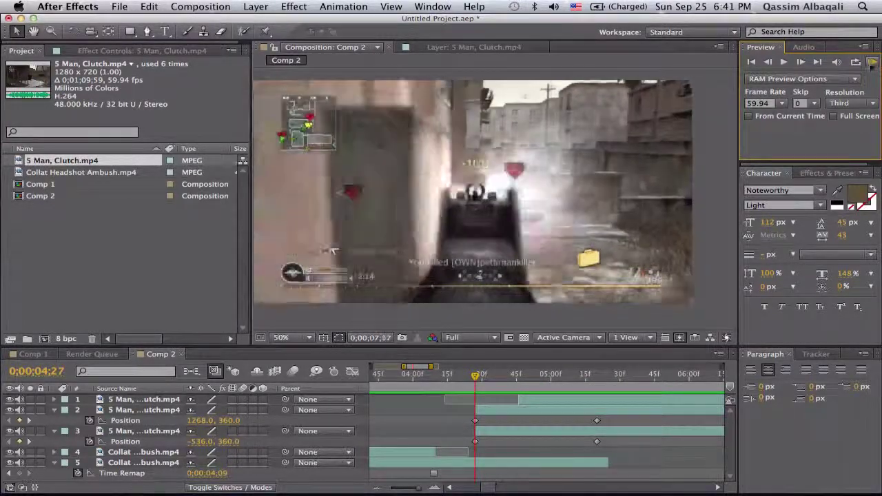
left_click(872, 62)
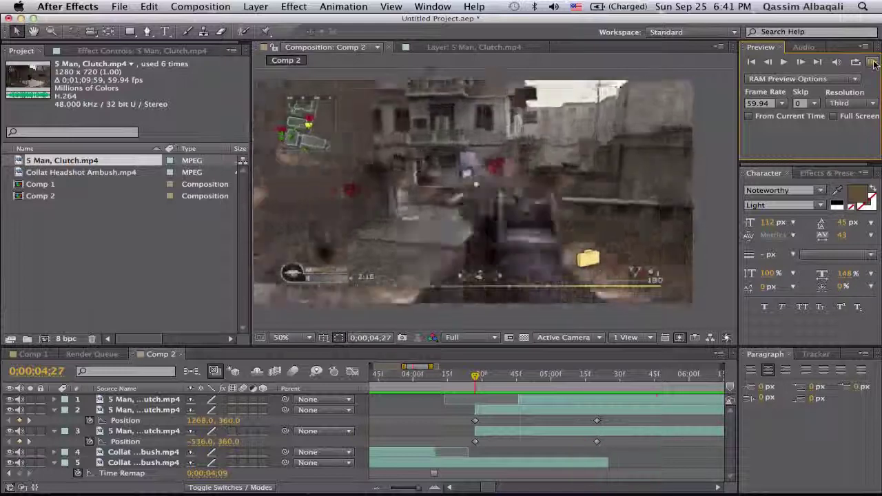
- Lengthen the Collat clip further and push both halves' end keyframes to about 0;00;06;01
key("space")
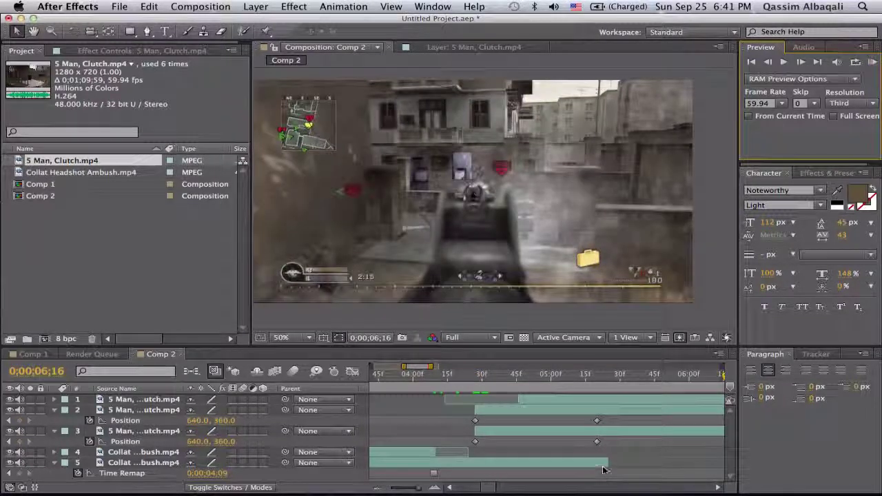
left_click_drag(607, 463, 714, 462)
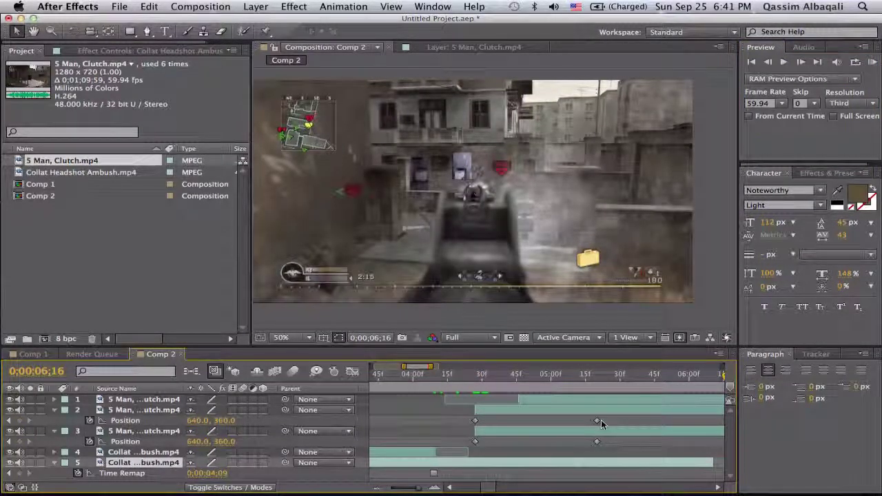
left_click_drag(598, 420, 693, 419)
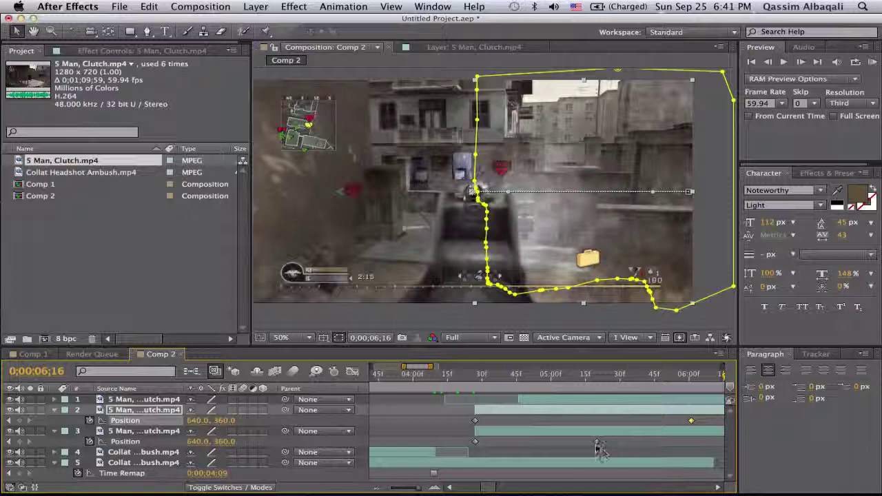
left_click_drag(597, 442, 691, 441)
left_click(421, 316)
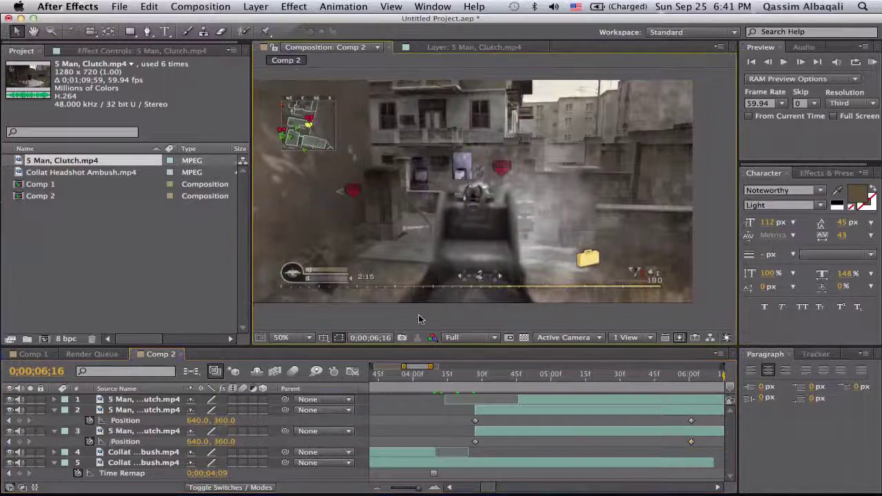